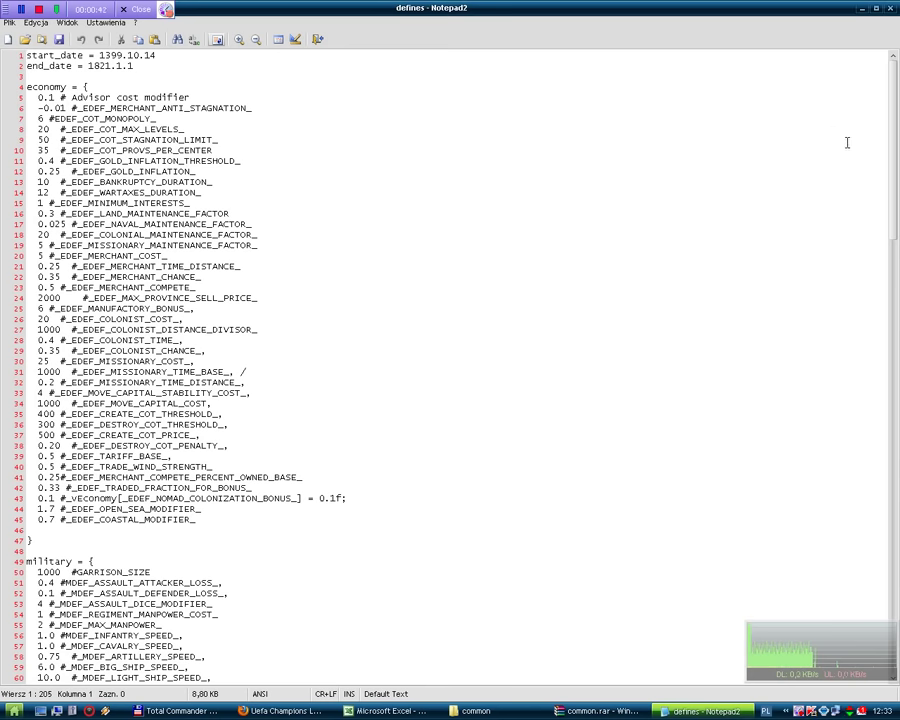
# Compare the end_date value in the archived defines file with the one in the common folder's defines file.
pyautogui.moveTo(87, 66); pyautogui.dragTo(133, 66)
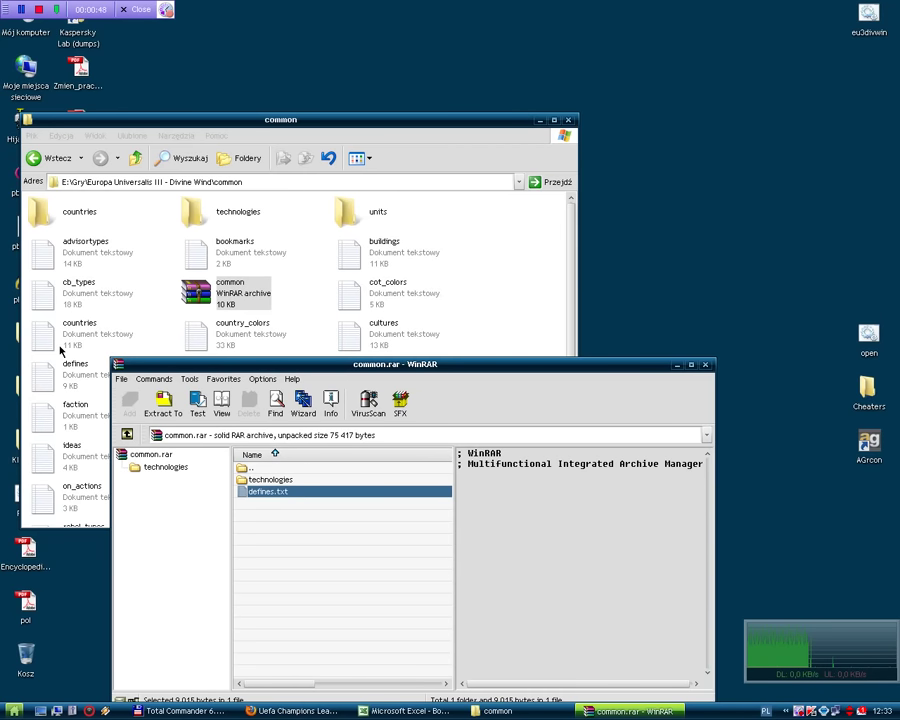
pyautogui.doubleClick(60, 397)
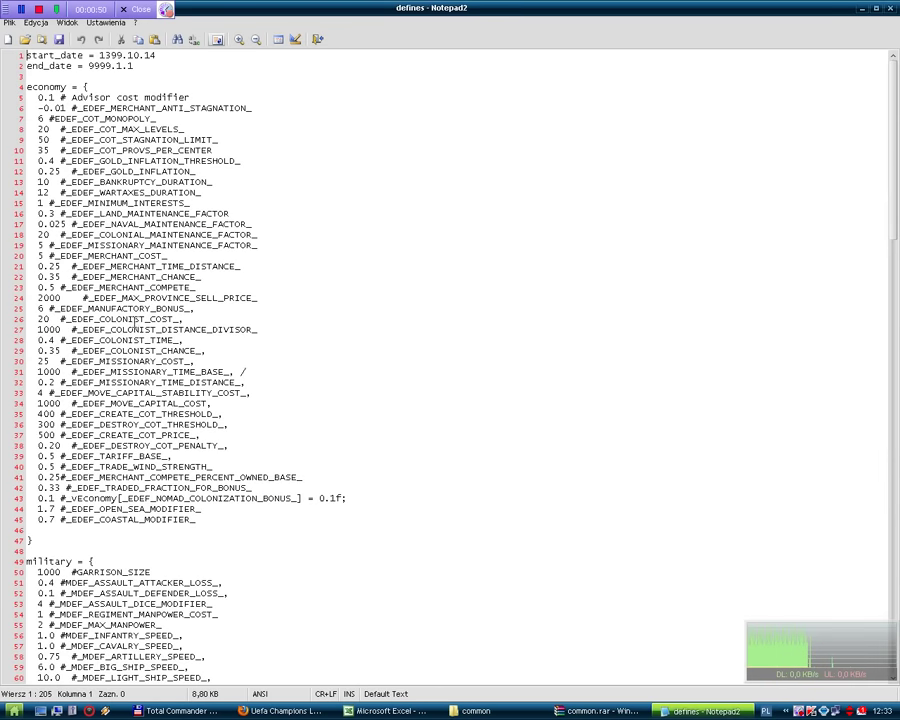
pyautogui.moveTo(88, 66); pyautogui.dragTo(90, 75)
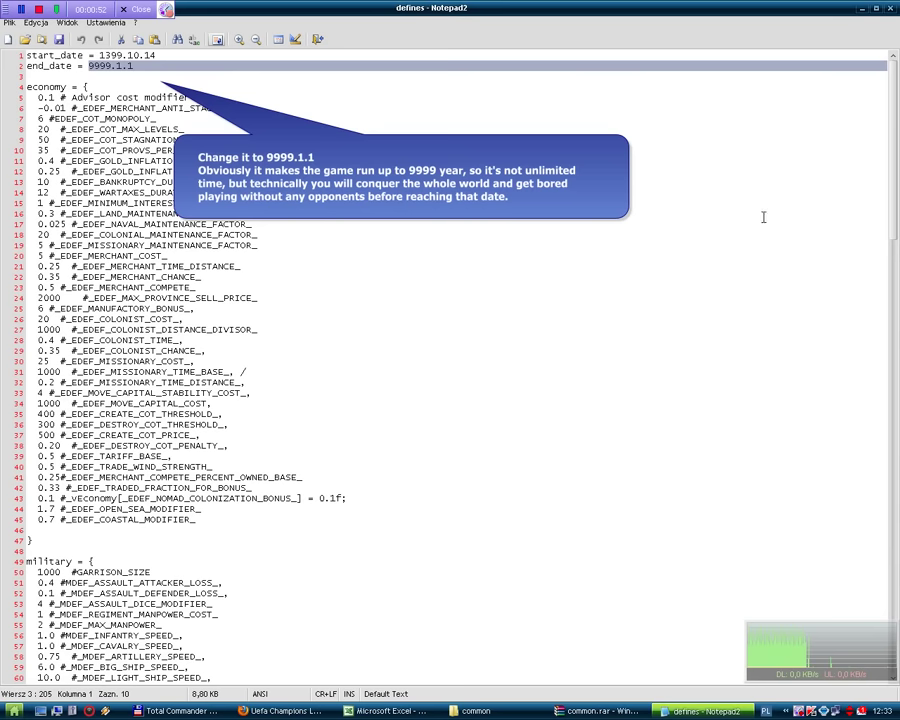
pyautogui.click(890, 10)
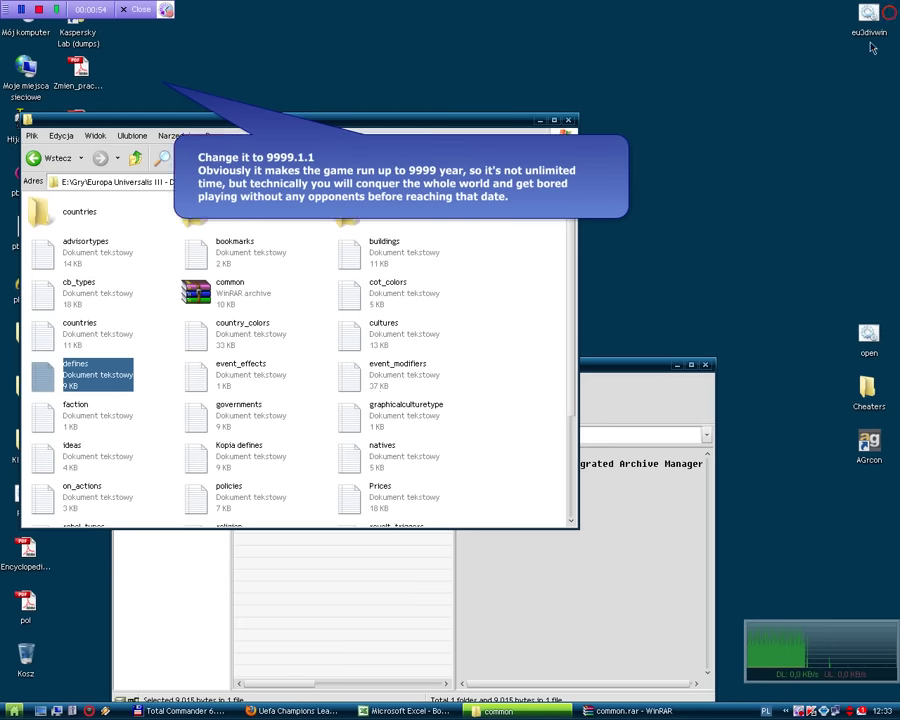
# Open government.txt from the technologies folder of common.rar and examine its last technology level.
pyautogui.doubleClick(215, 215)
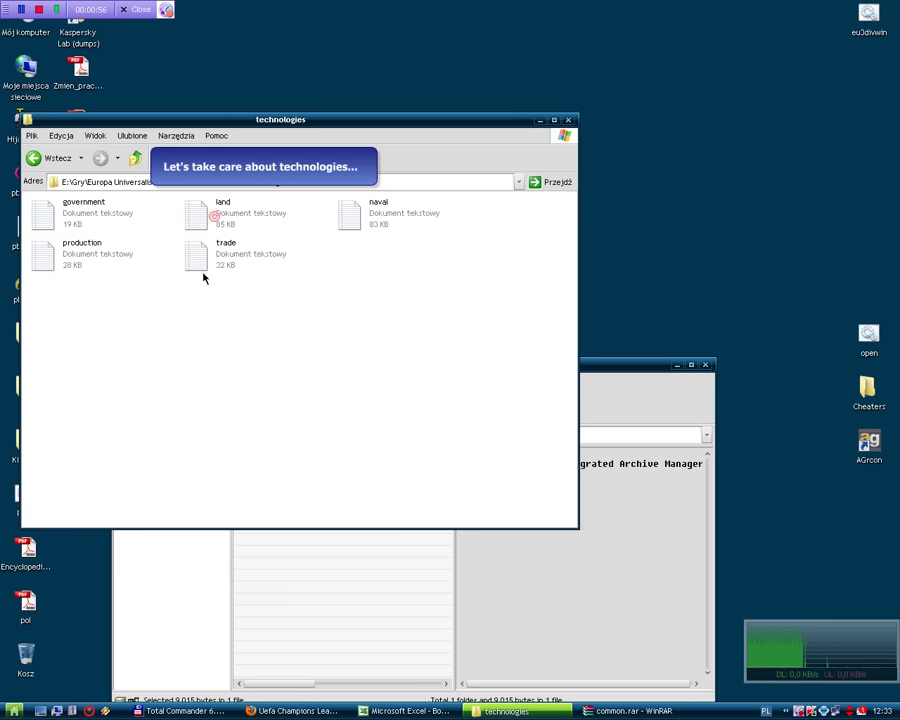
pyautogui.click(594, 633)
pyautogui.doubleClick(253, 479)
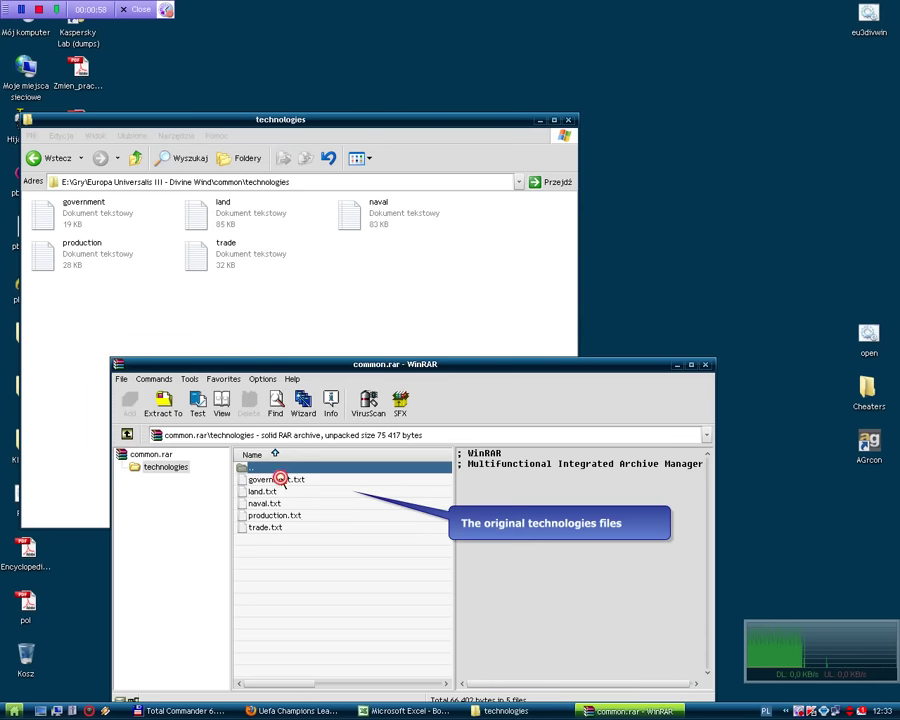
pyautogui.doubleClick(251, 483)
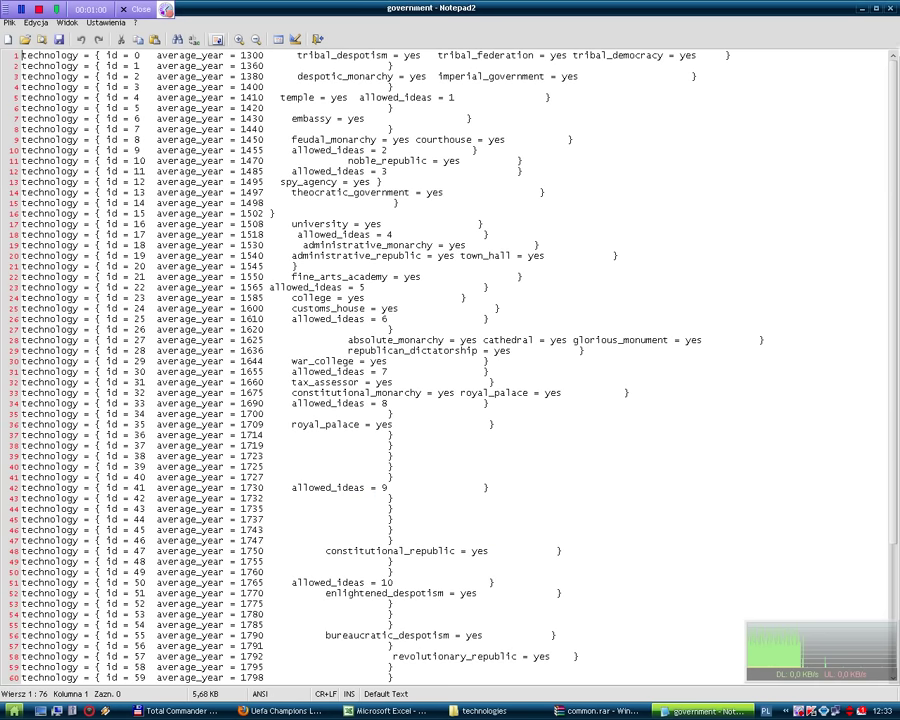
pyautogui.scroll(-6, 893, 90)
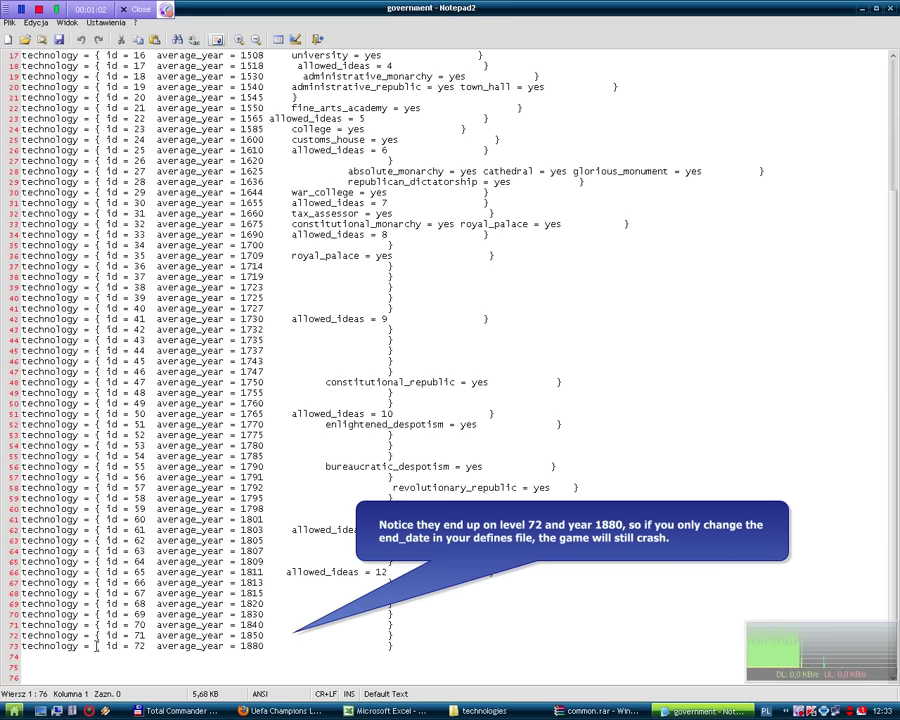
pyautogui.click(13, 648)
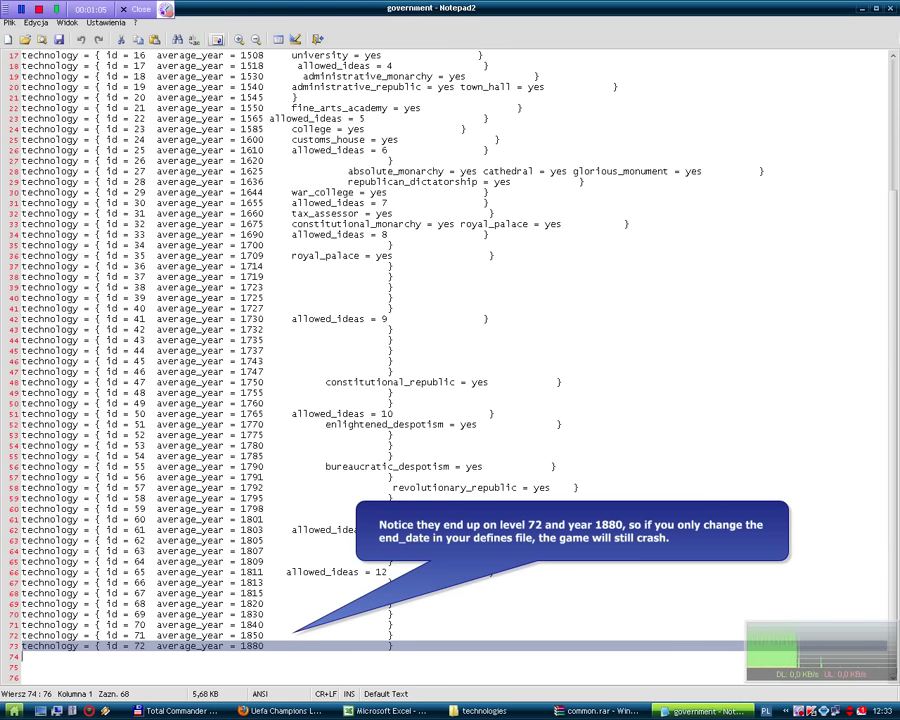
pyautogui.hotkey('alt', 'F4')
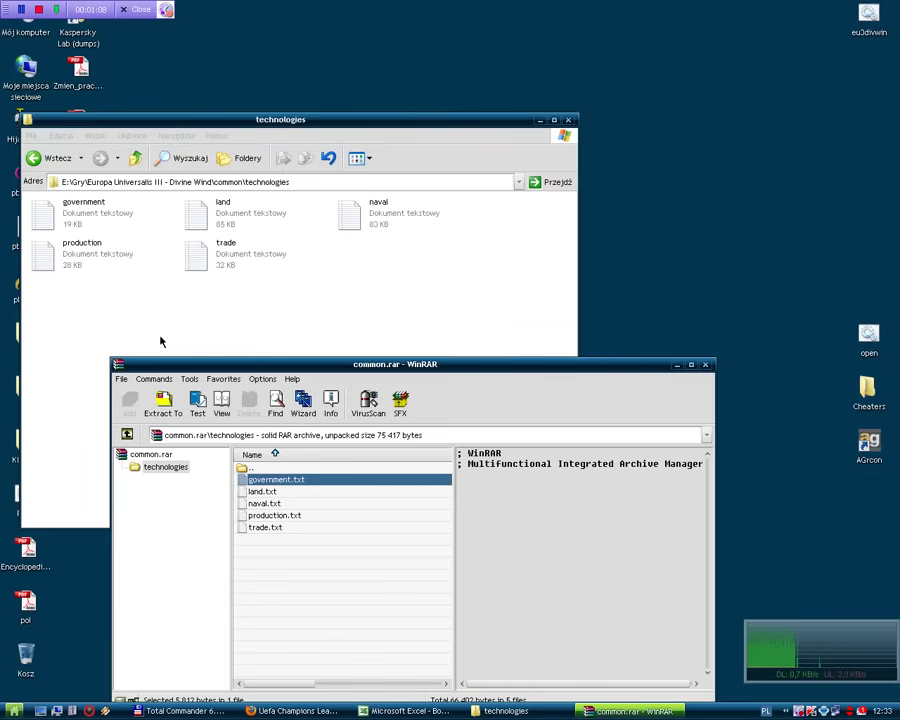
# Open the edited government file in the game's technologies folder and review the added levels from id 73 to the end.
pyautogui.doubleClick(80, 222)
pyautogui.moveTo(897, 162); pyautogui.dragTo(886, 213)
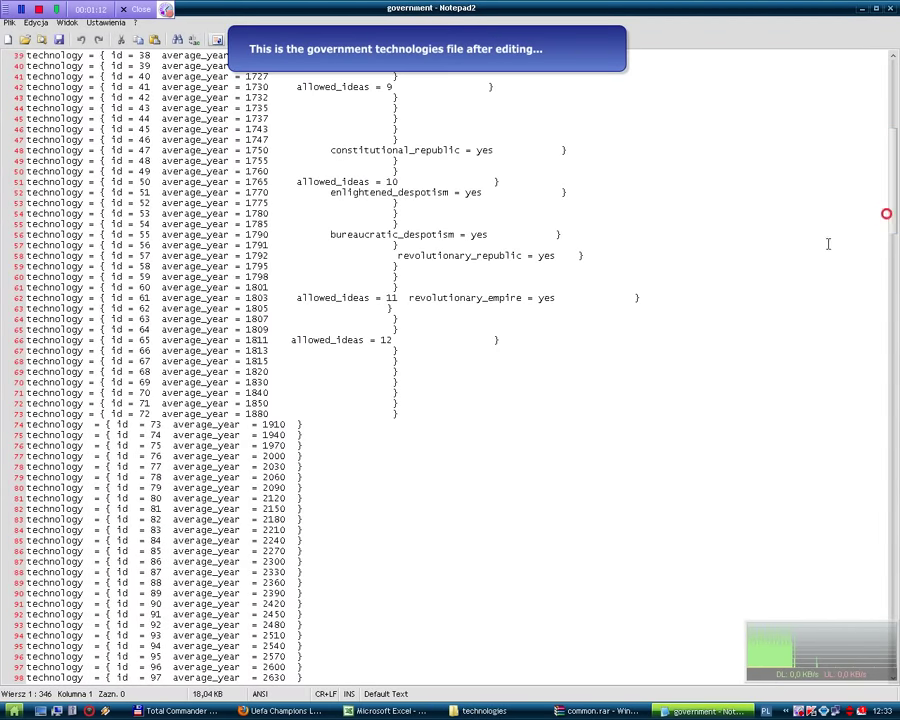
pyautogui.click(14, 424)
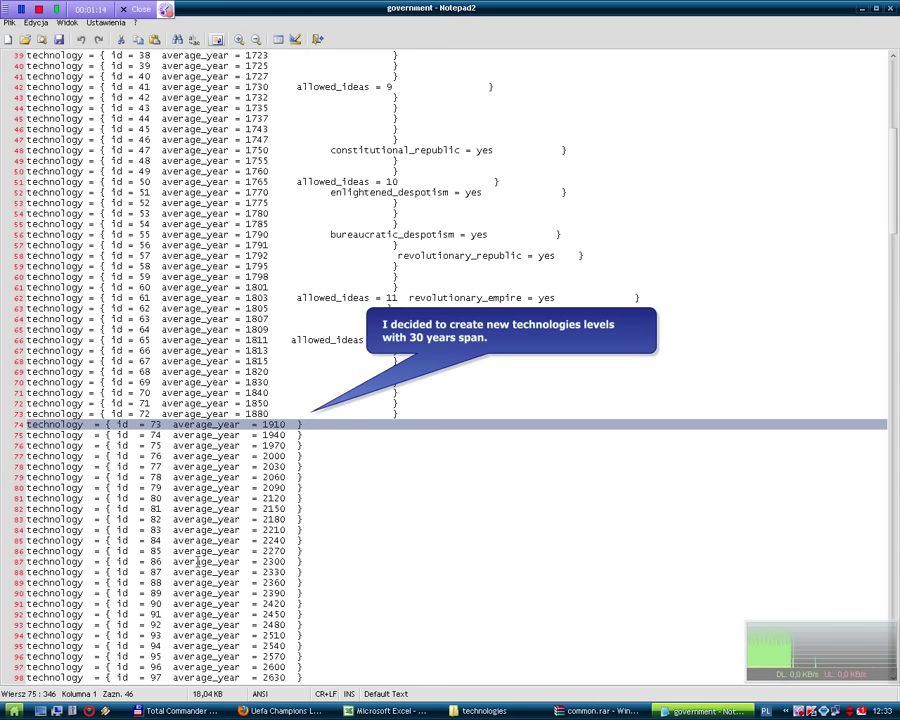
pyautogui.scroll(-20, 245, 590)
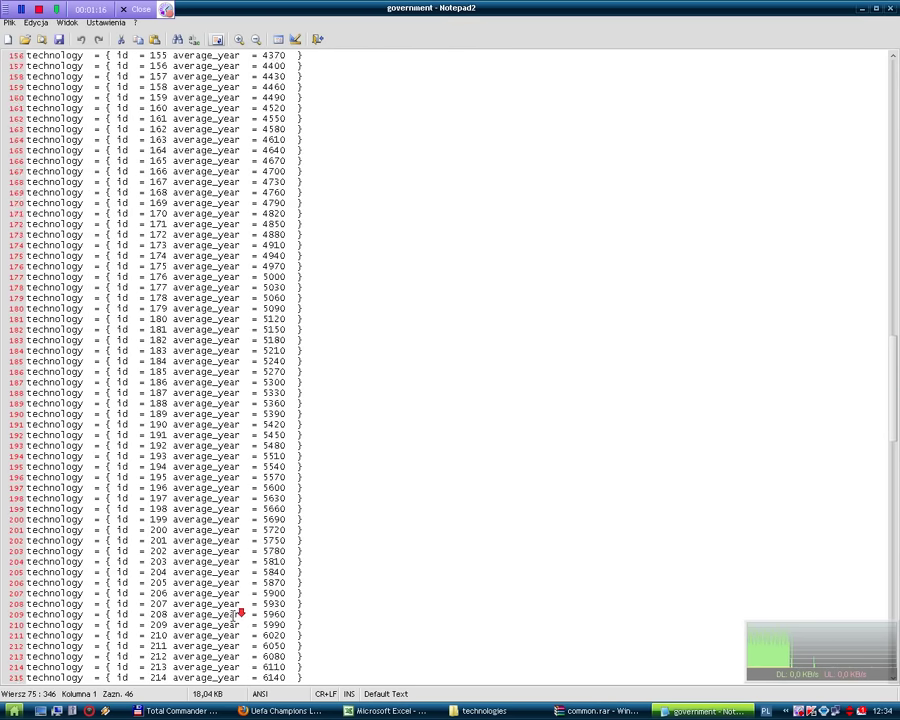
pyautogui.scroll(-11, 240, 612)
pyautogui.moveTo(888, 436); pyautogui.dragTo(889, 593)
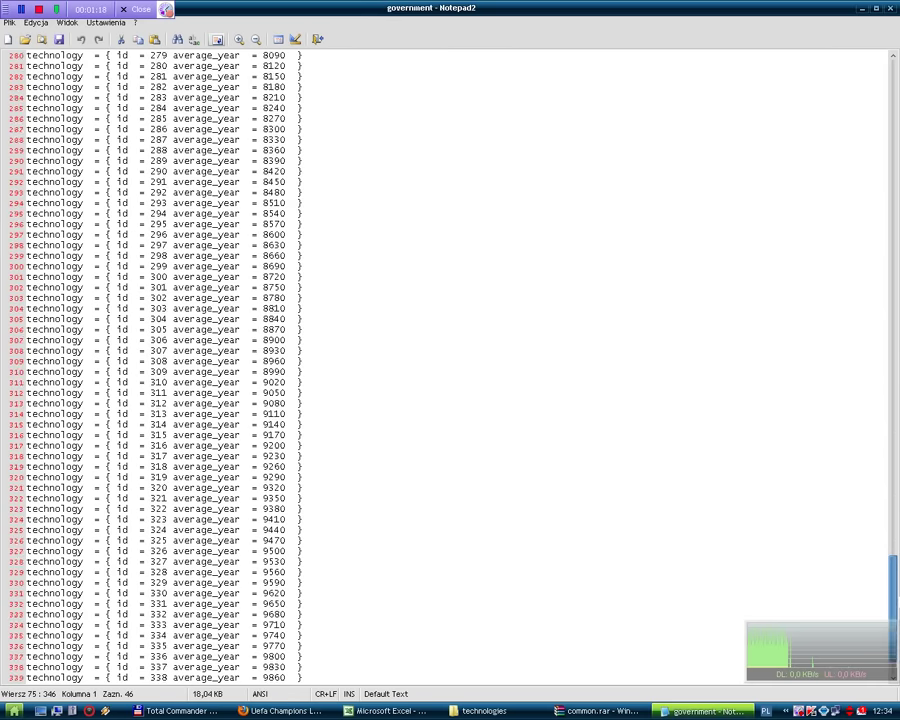
pyautogui.scroll(-3, 531, 649)
pyautogui.click(16, 645)
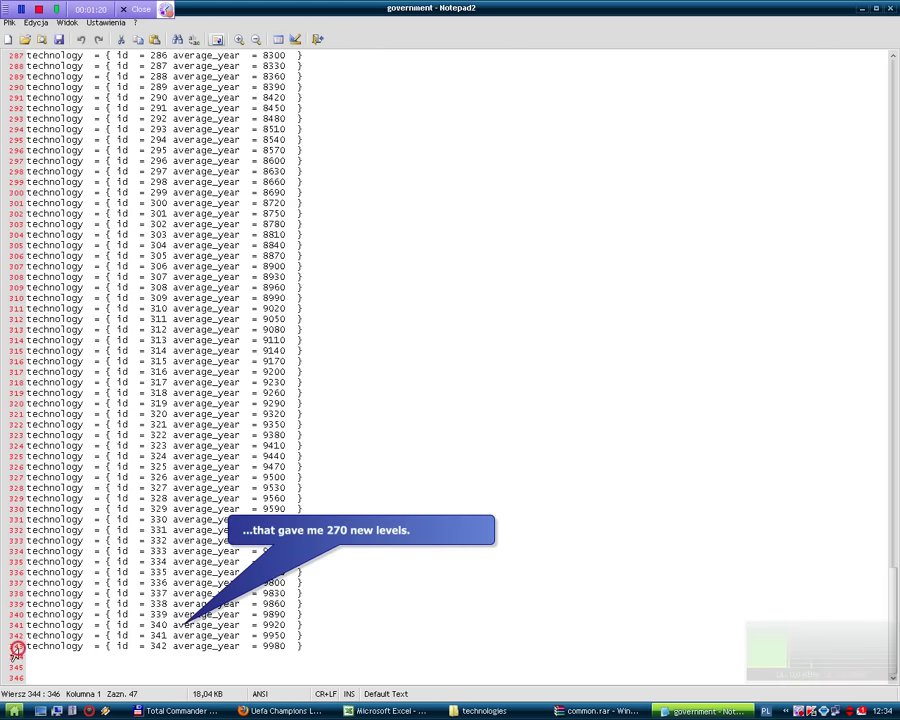
pyautogui.click(756, 550)
pyautogui.moveTo(890, 660); pyautogui.dragTo(886, 235)
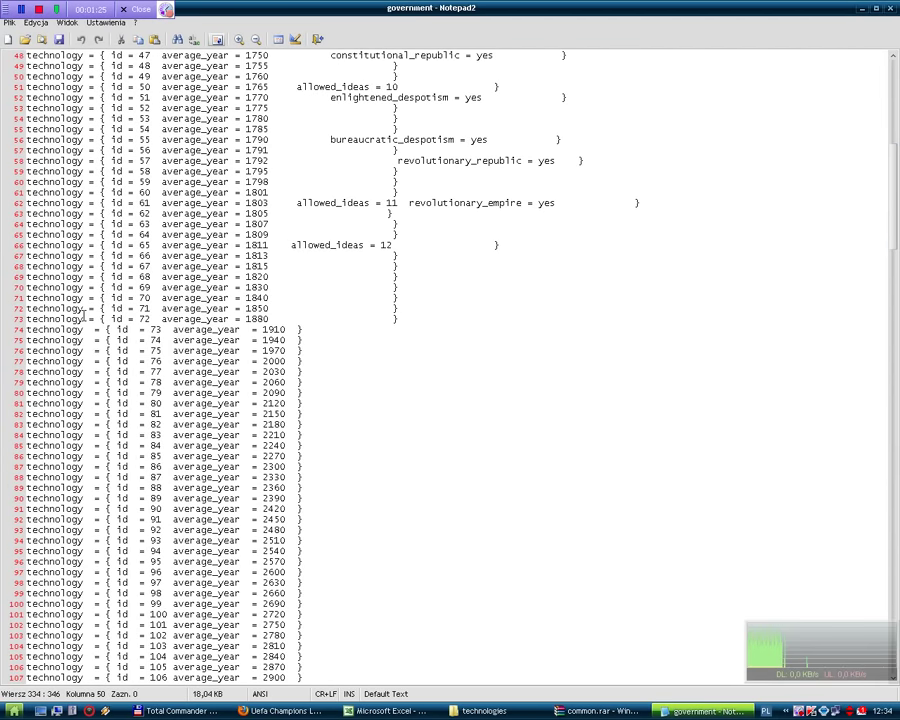
pyautogui.hotkey('alt', 'F4')
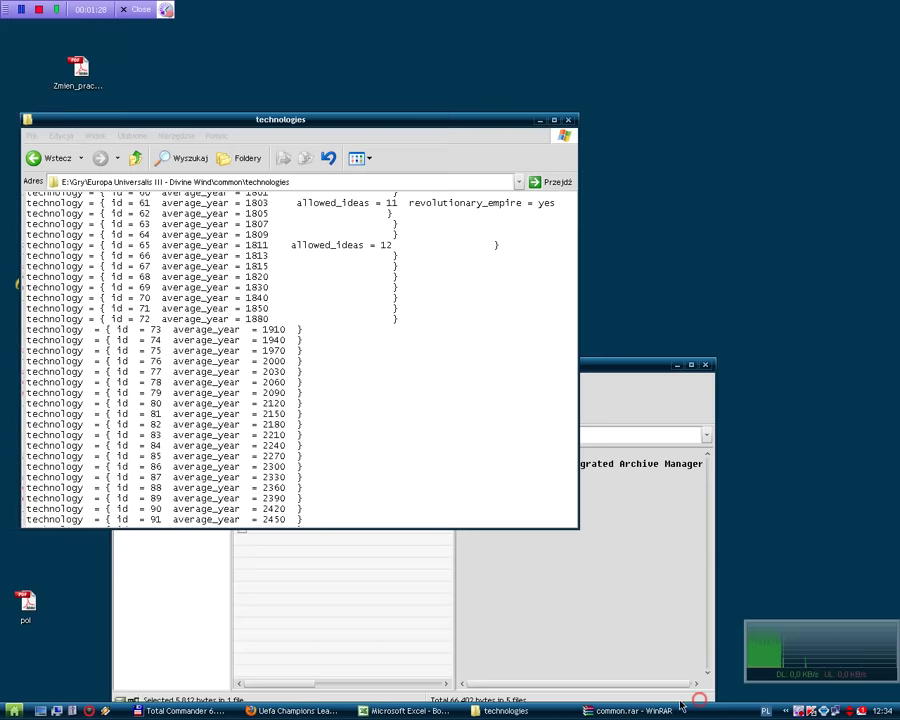
# Reopen the archived government.txt and copy the word "technology" from the line with id 72.
pyautogui.doubleClick(280, 476)
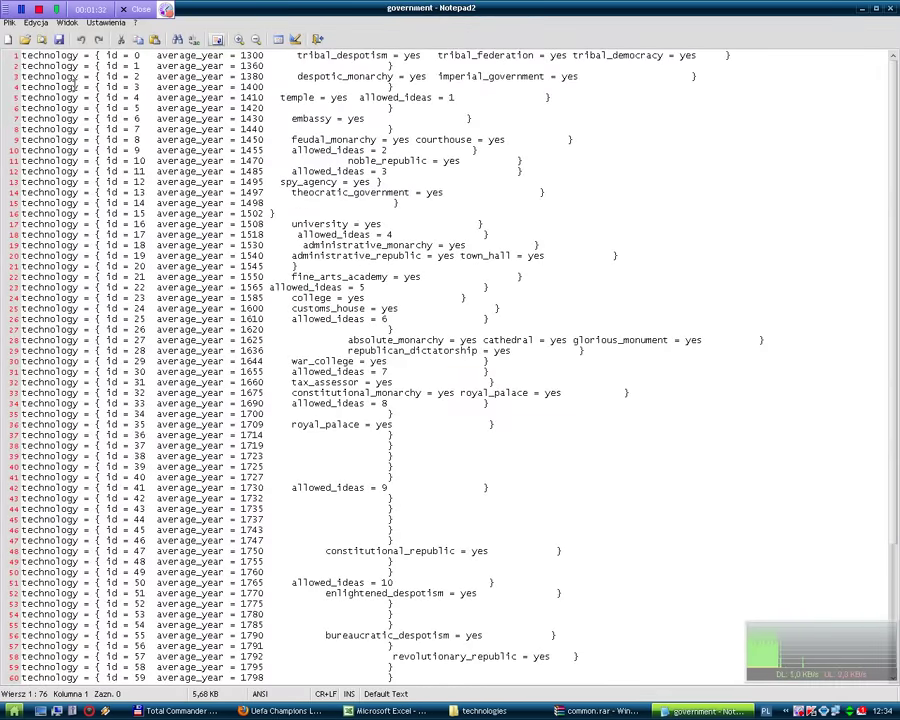
pyautogui.scroll(-5, 214, 504)
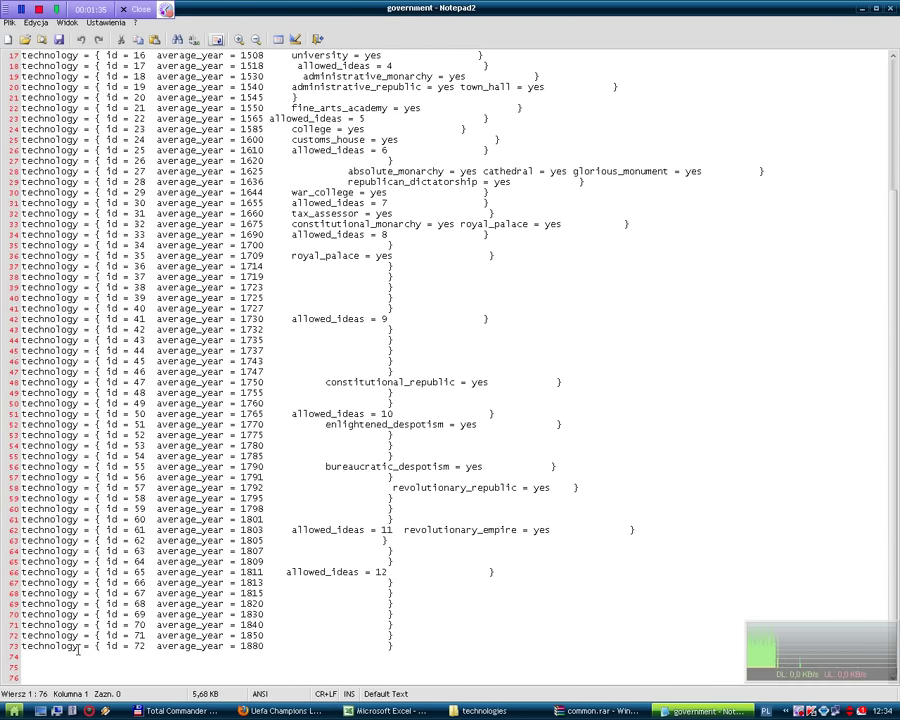
pyautogui.moveTo(78, 650); pyautogui.dragTo(21, 648)
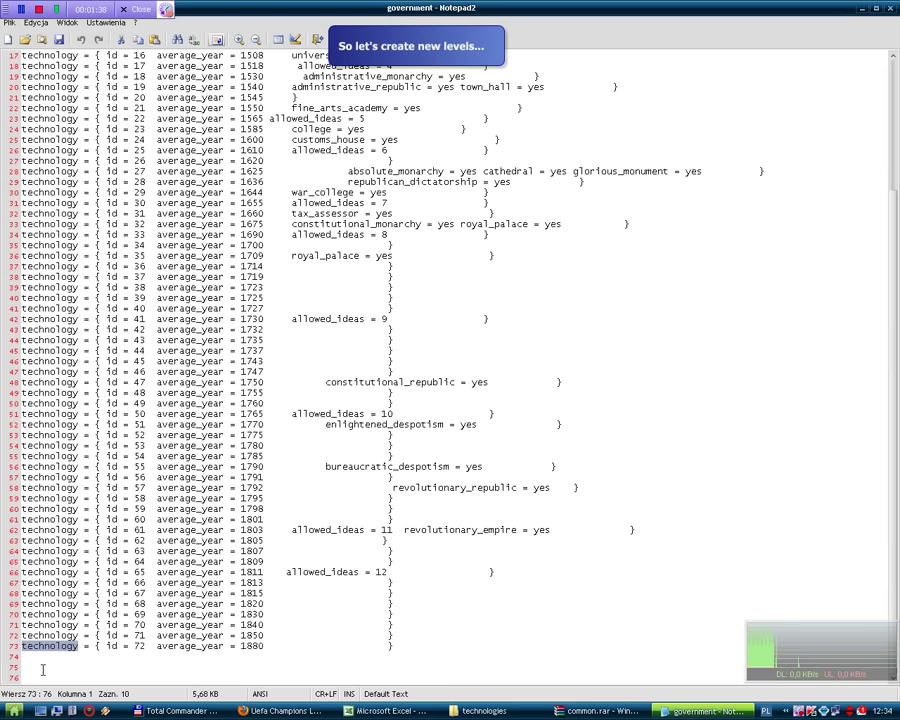
pyautogui.rightClick(44, 646)
pyautogui.click(81, 565)
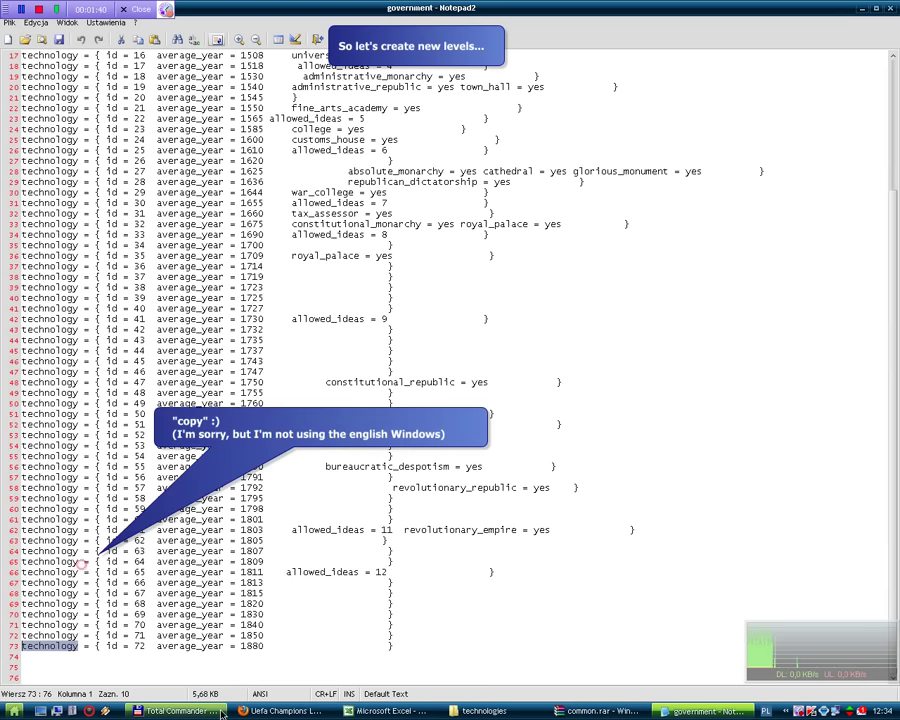
# Switch to the Excel workbook, paste "technology" into cell A1 and fit column A to its content.
pyautogui.click(385, 710)
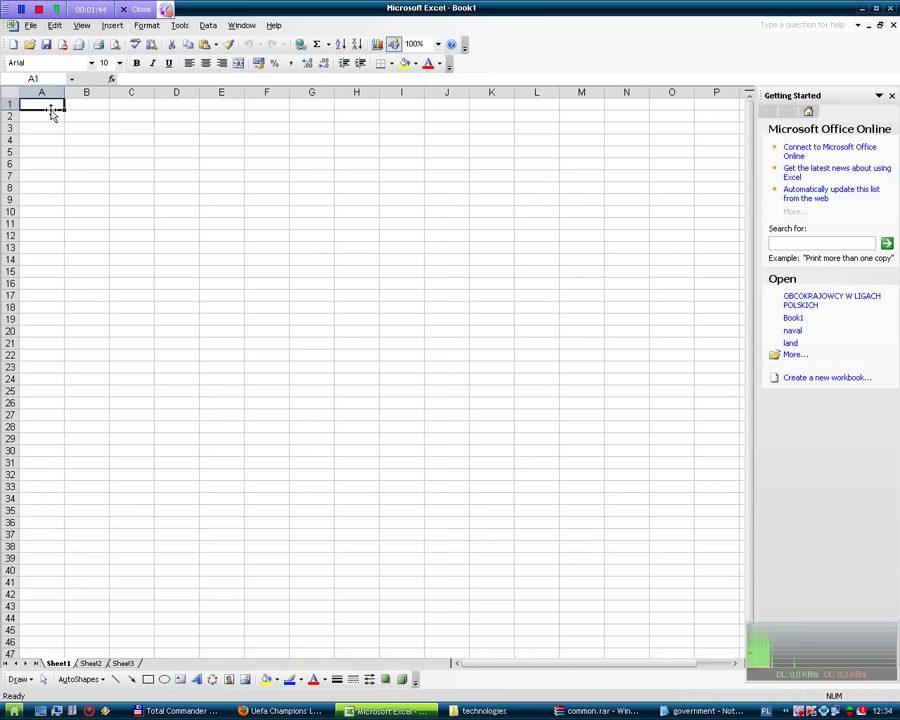
pyautogui.hotkey('ctrl', 'v')
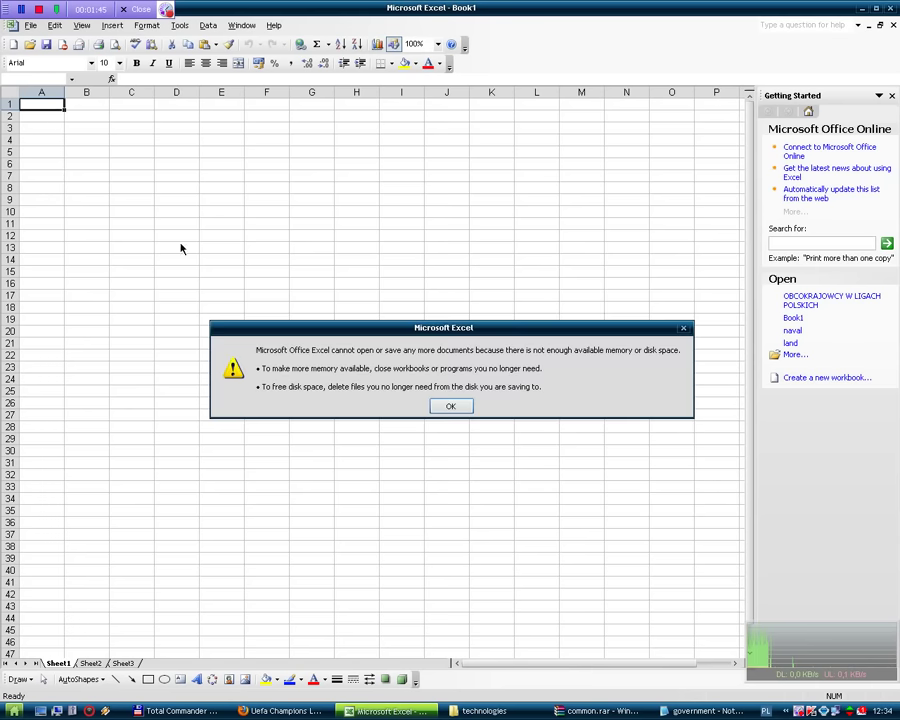
pyautogui.click(451, 406)
pyautogui.doubleClick(65, 92)
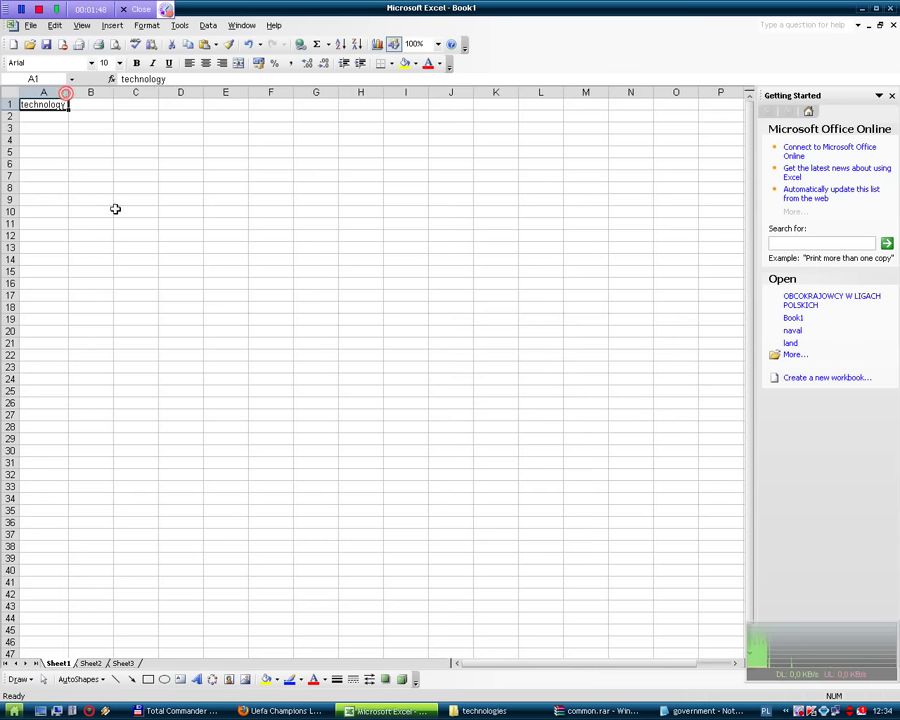
pyautogui.click(676, 713)
pyautogui.hotkey('alt', 'Tab')
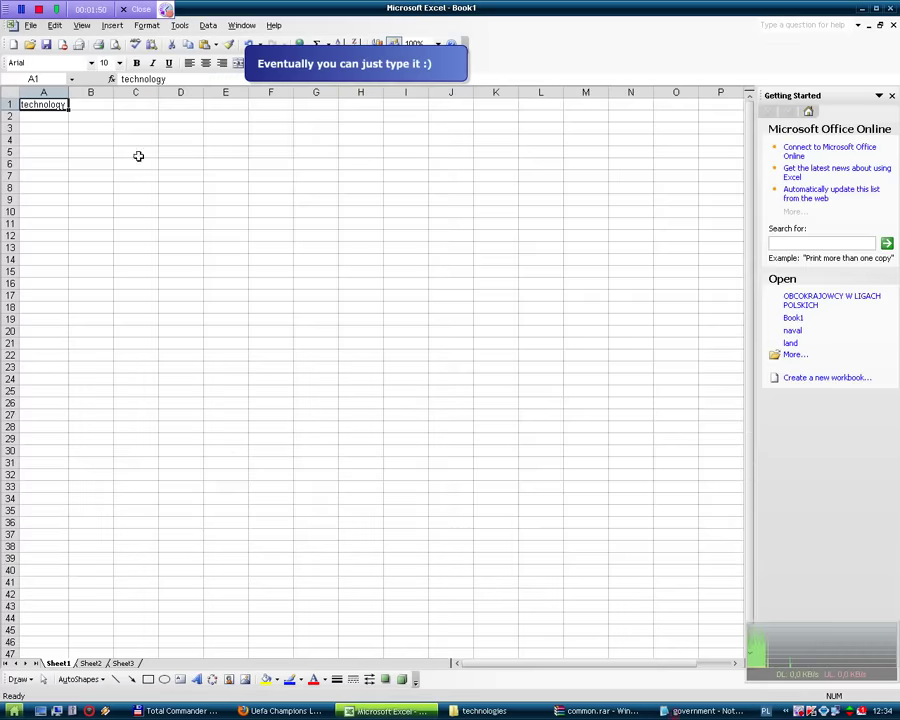
# Enter "=" in cell B1 and "{" in cell C1.
pyautogui.click(82, 114)
pyautogui.click(81, 104)
pyautogui.write('=')
pyautogui.press('Tab')
pyautogui.press('Tab')
pyautogui.press('Left')
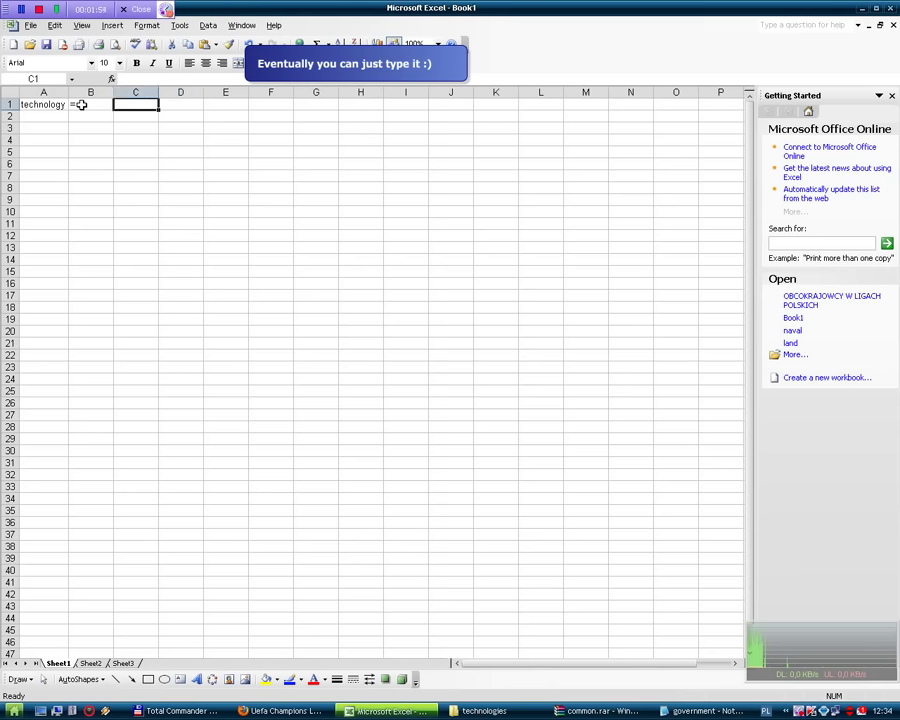
pyautogui.write('(')
pyautogui.press('Tab')
# Check the government file's line syntax, and enter "id" in cell D1 and "=" in cell E1.
pyautogui.hotkey('alt', 'Tab')
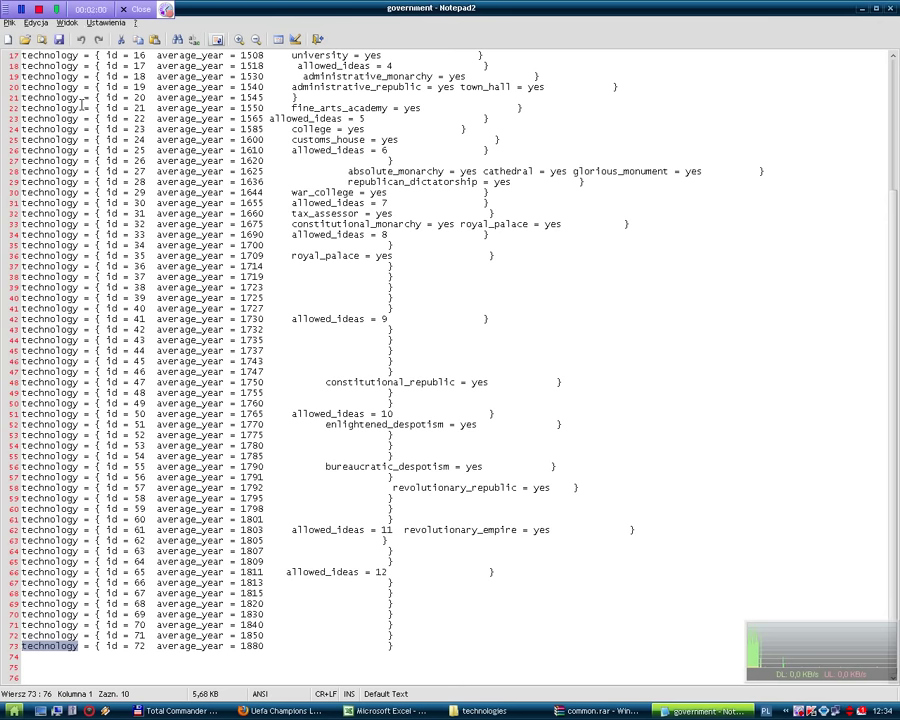
pyautogui.hotkey('alt', 'Tab')
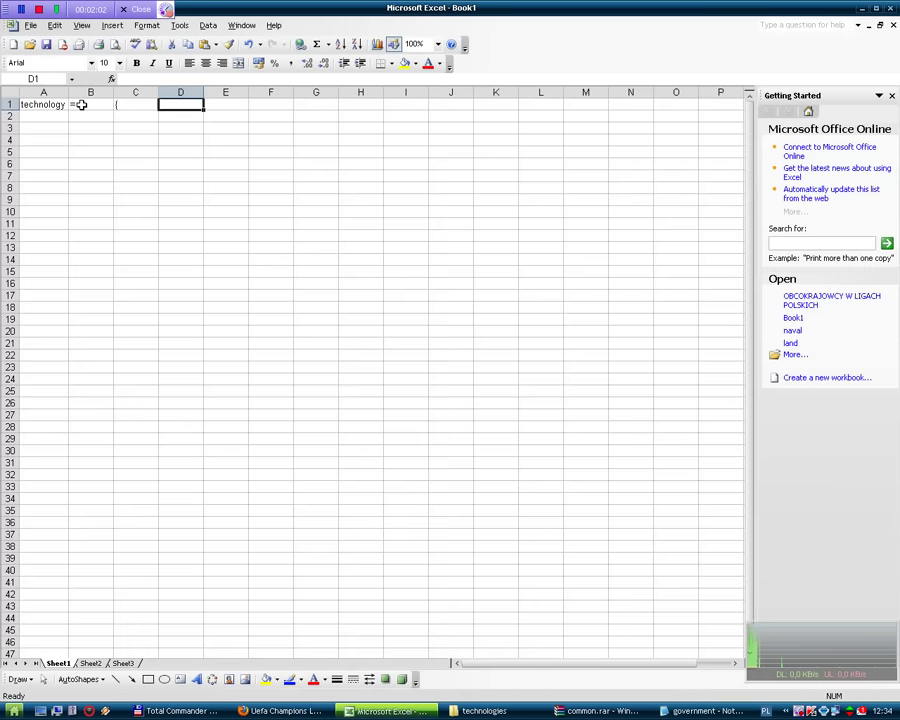
pyautogui.write('id')
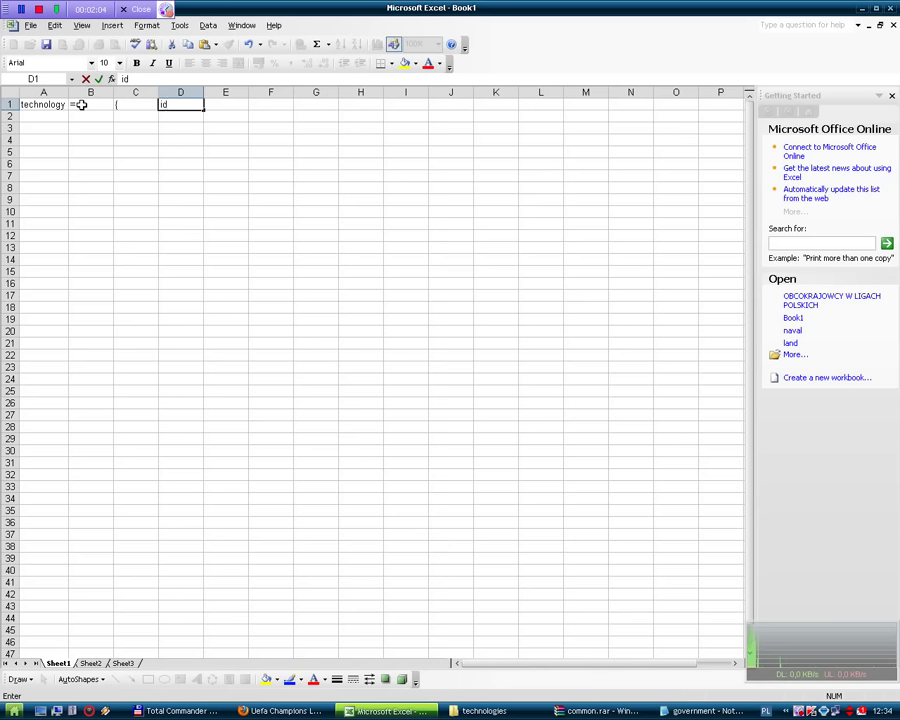
pyautogui.press('Tab')
pyautogui.write('=')
pyautogui.press('Tab')
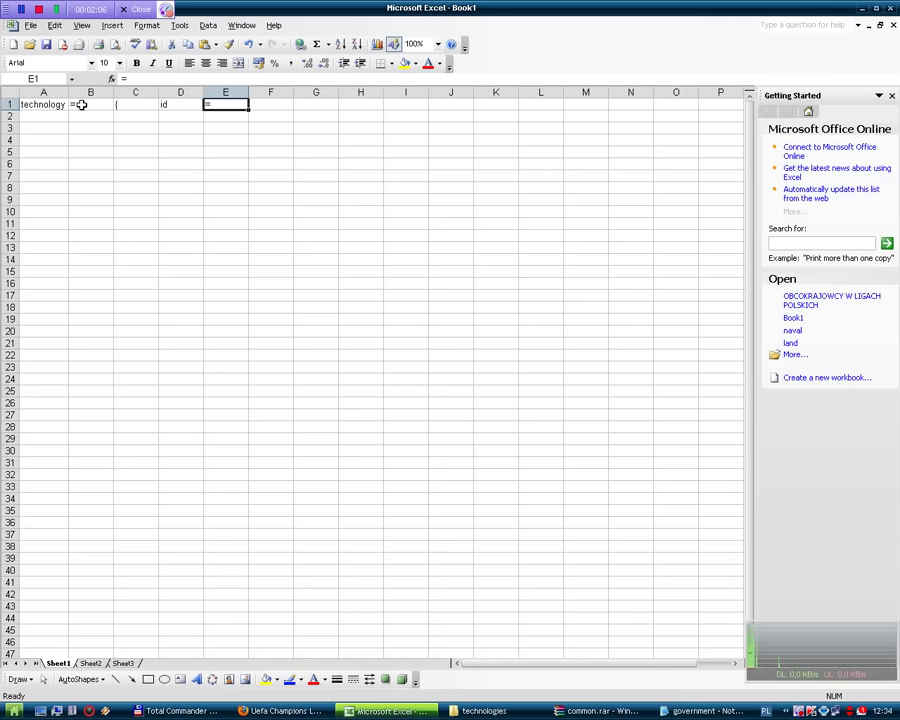
# Check the last level number in the government file and enter the new level number 73 in cell F1.
pyautogui.hotkey('alt', 'Tab')
pyautogui.hotkey('alt', 'Tab')
pyautogui.write('7')
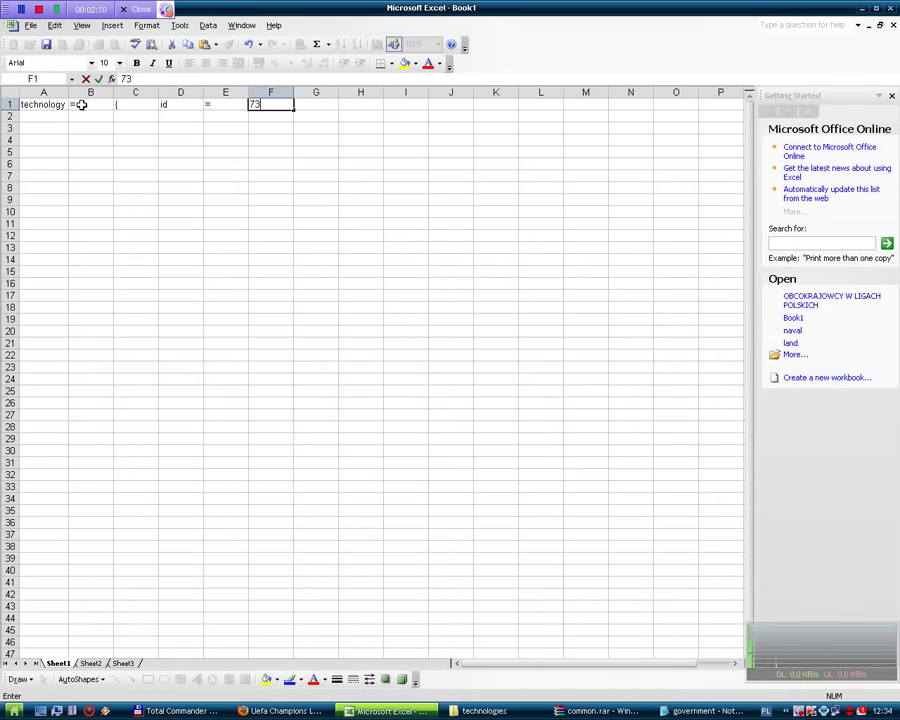
pyautogui.write('3')
pyautogui.press('Return')
# Check the next keyword in the government file and enter "average_year" in cell G1.
pyautogui.press('Up')
pyautogui.press('Right')
pyautogui.hotkey('alt', 'Tab')
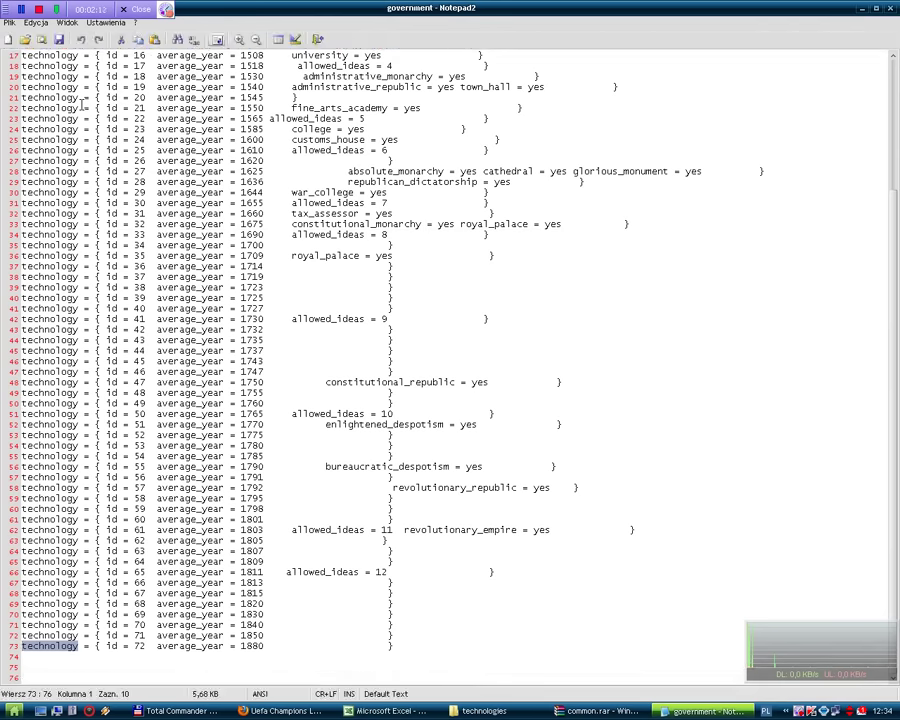
pyautogui.hotkey('alt', 'Tab')
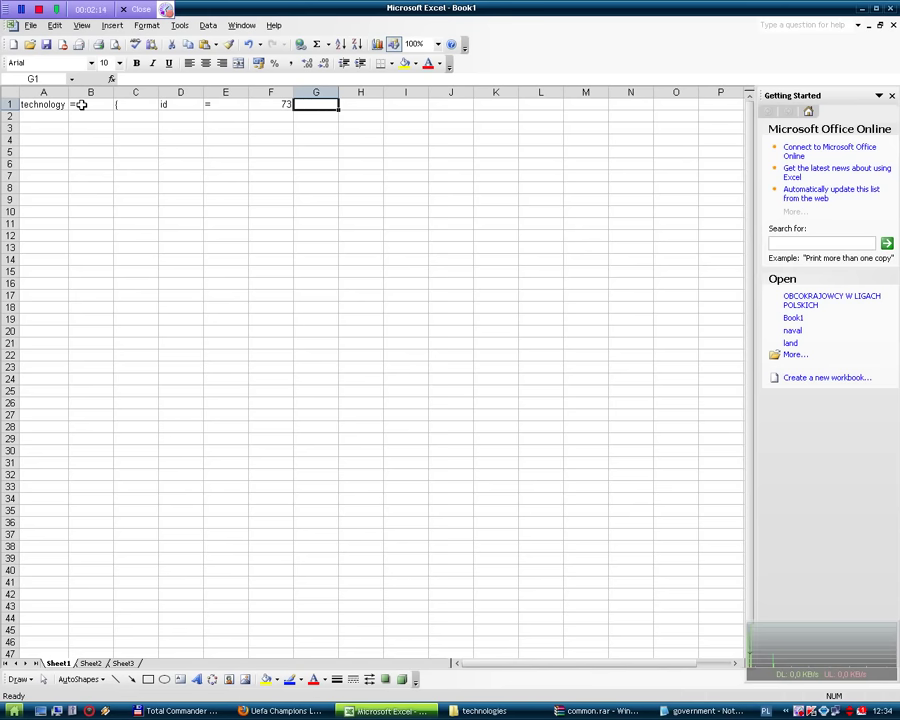
pyautogui.write('average_year')
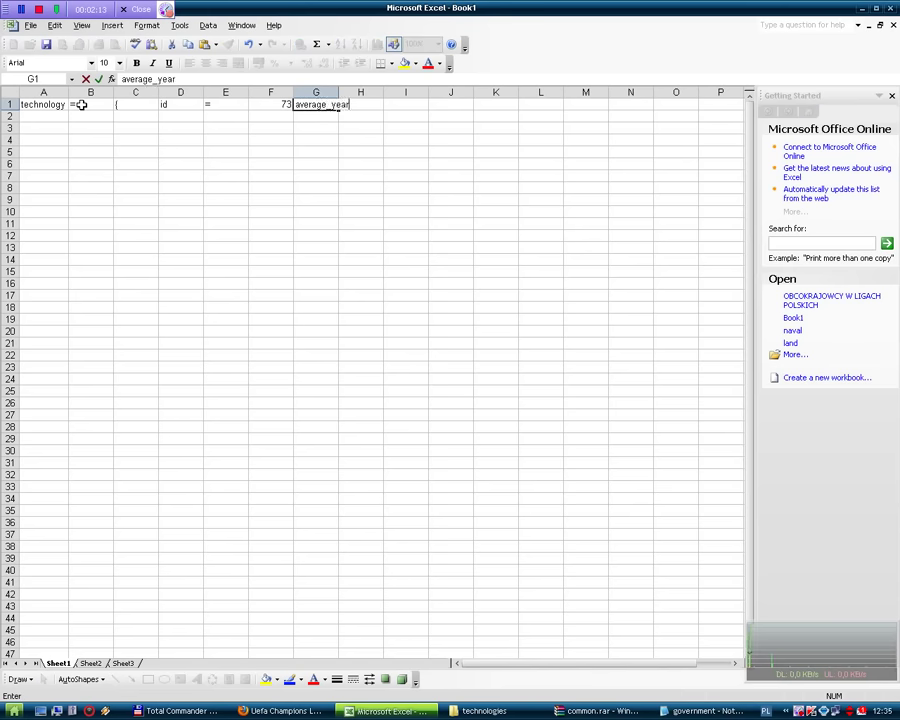
pyautogui.press('Tab')
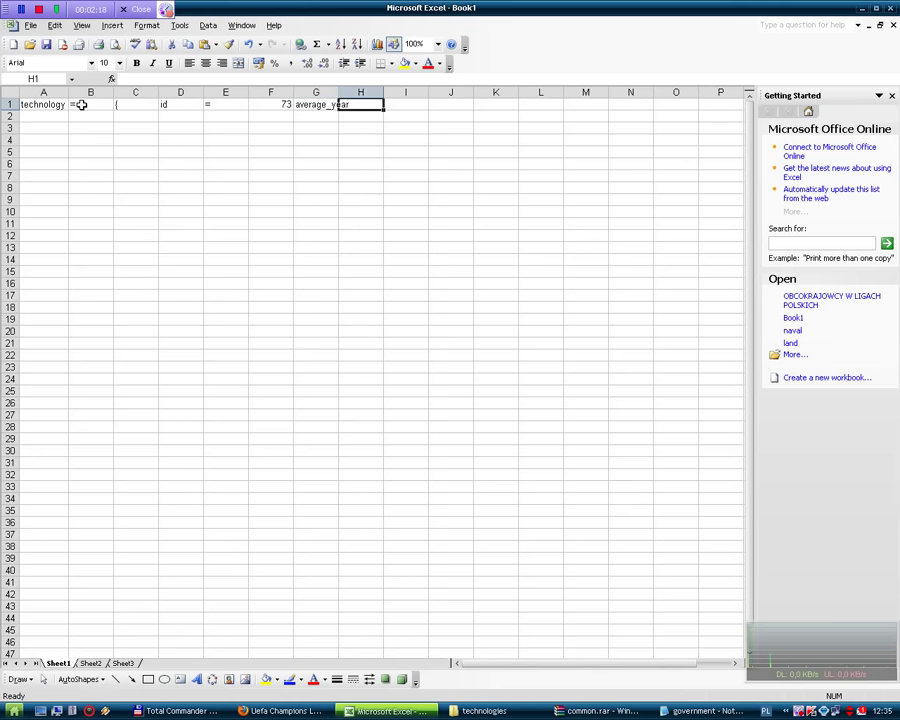
# Enter '=' in cell H1, and open the government file from the game's technologies folder to check the average years after level 72.
pyautogui.press('Tab')
pyautogui.hotkey('alt', 'Tab')
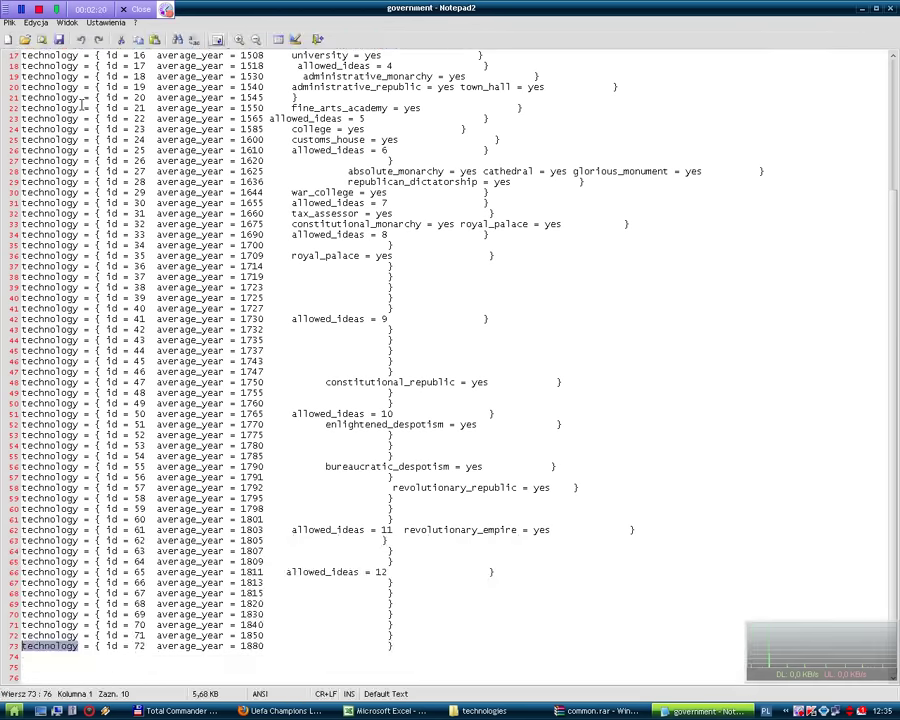
pyautogui.hotkey('alt', 'Tab')
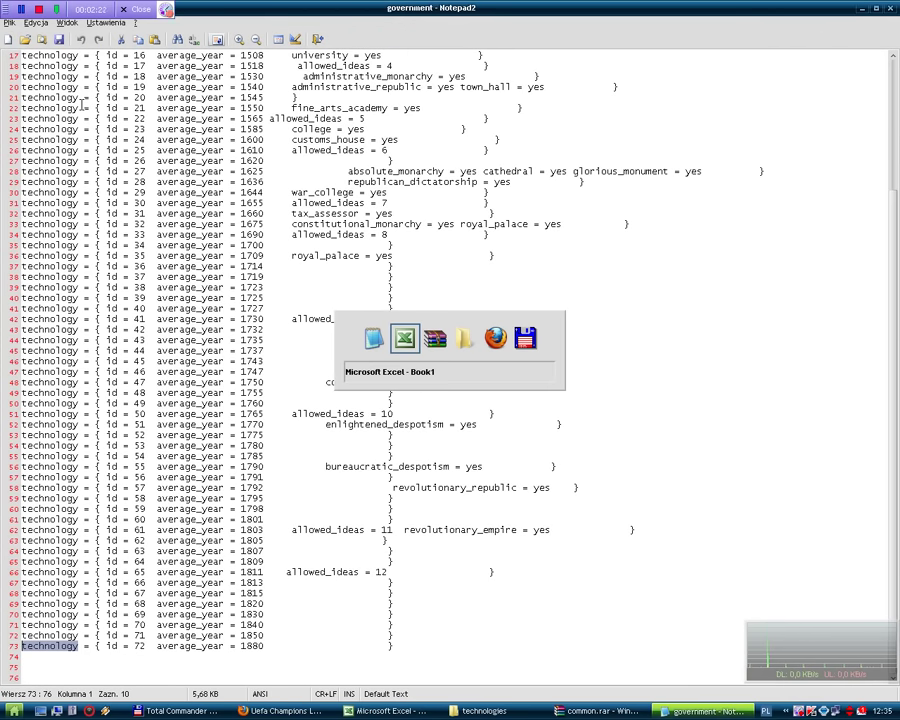
pyautogui.hotkey('alt', 'Tab')
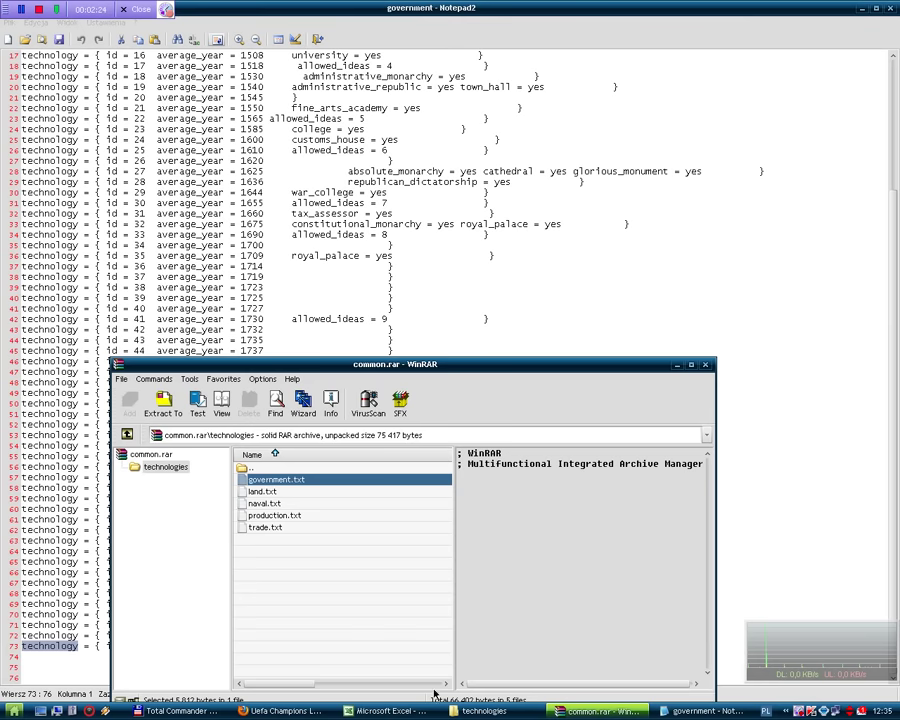
pyautogui.click(482, 711)
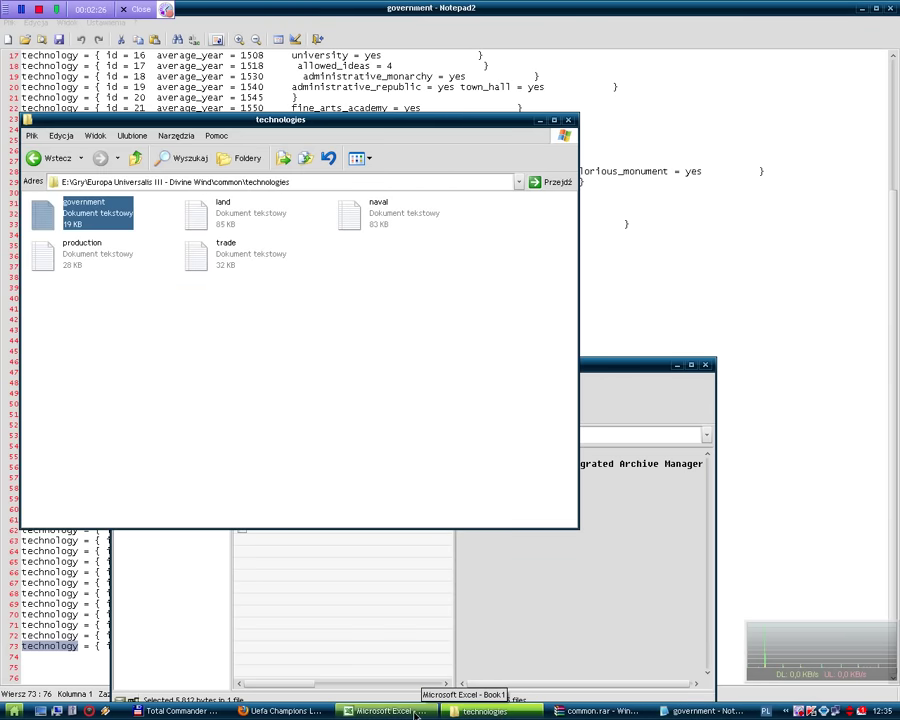
pyautogui.doubleClick(90, 205)
pyautogui.moveTo(897, 147); pyautogui.dragTo(826, 214)
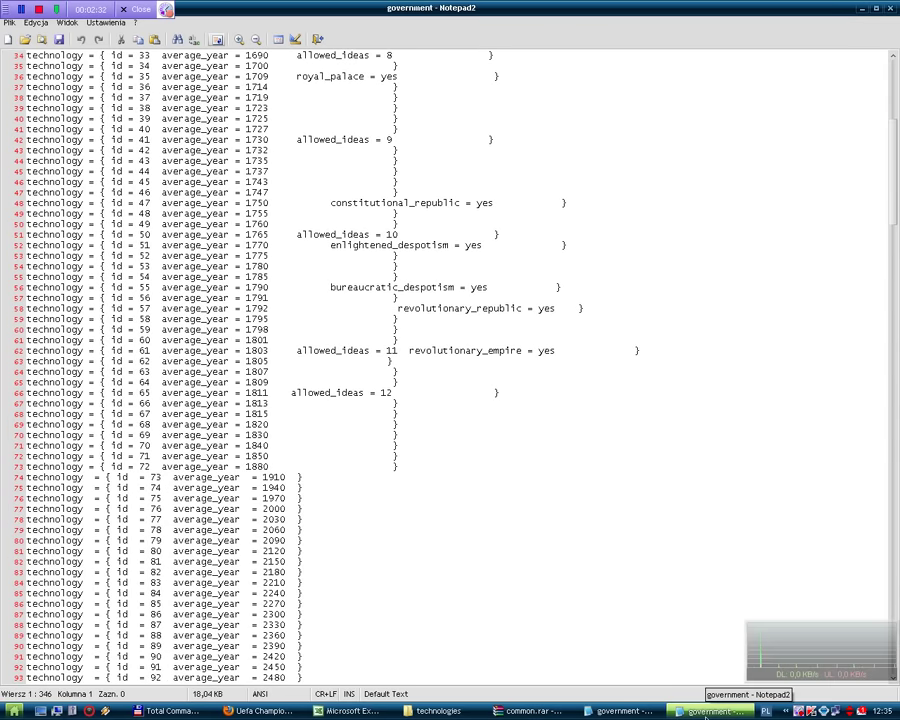
# Switch back to the Excel workbook and enter the year 1910 in cell I1.
pyautogui.click(323, 716)
pyautogui.write('19')
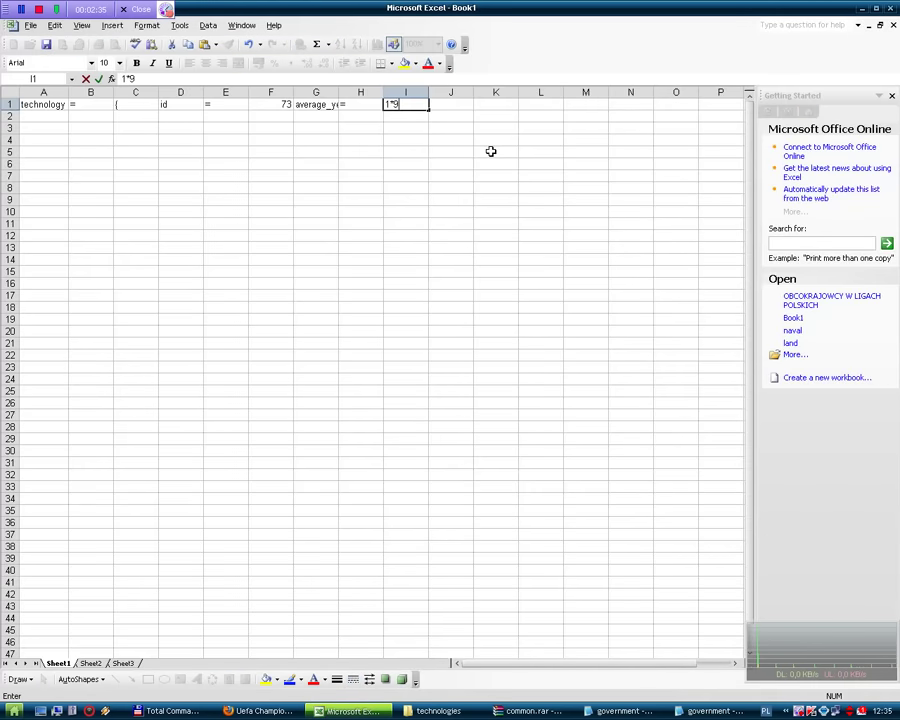
pyautogui.write('10')
pyautogui.press('Return')
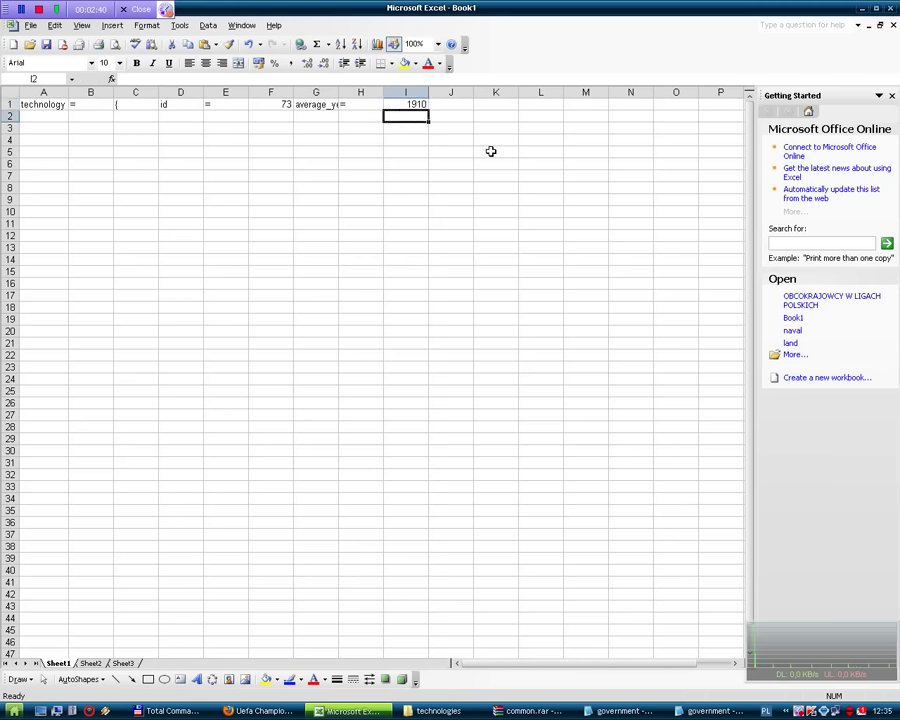
# Enter a closing curly brace in cell J1 and compare the finished row with the lines in the government file.
pyautogui.press('Up')
pyautogui.press('Right')
pyautogui.write(')')
pyautogui.press('Return')
pyautogui.hotkey('alt', 'Tab')
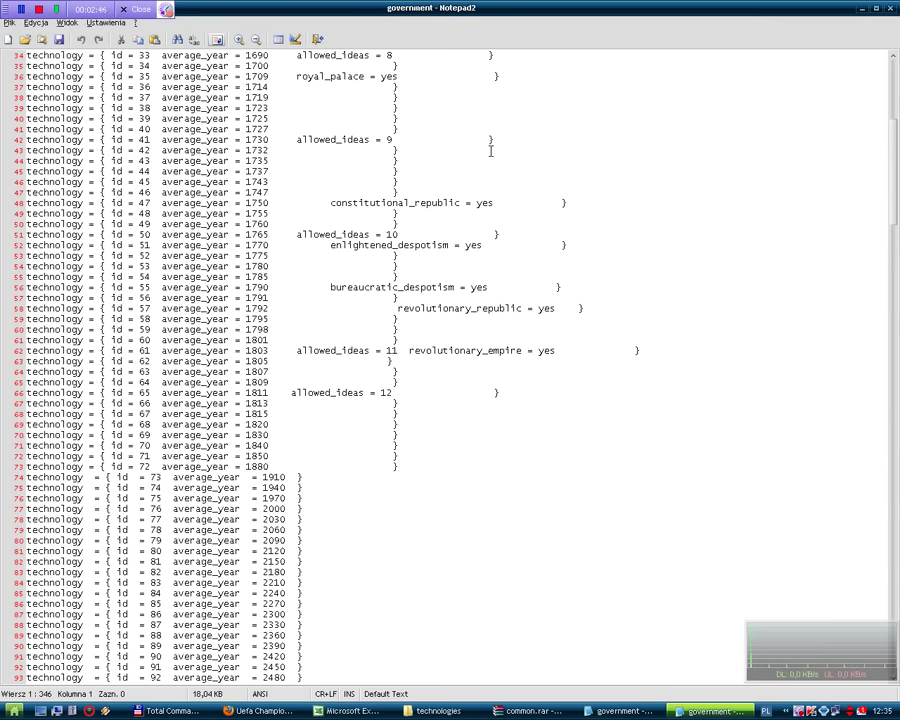
pyautogui.hotkey('alt', 'Tab')
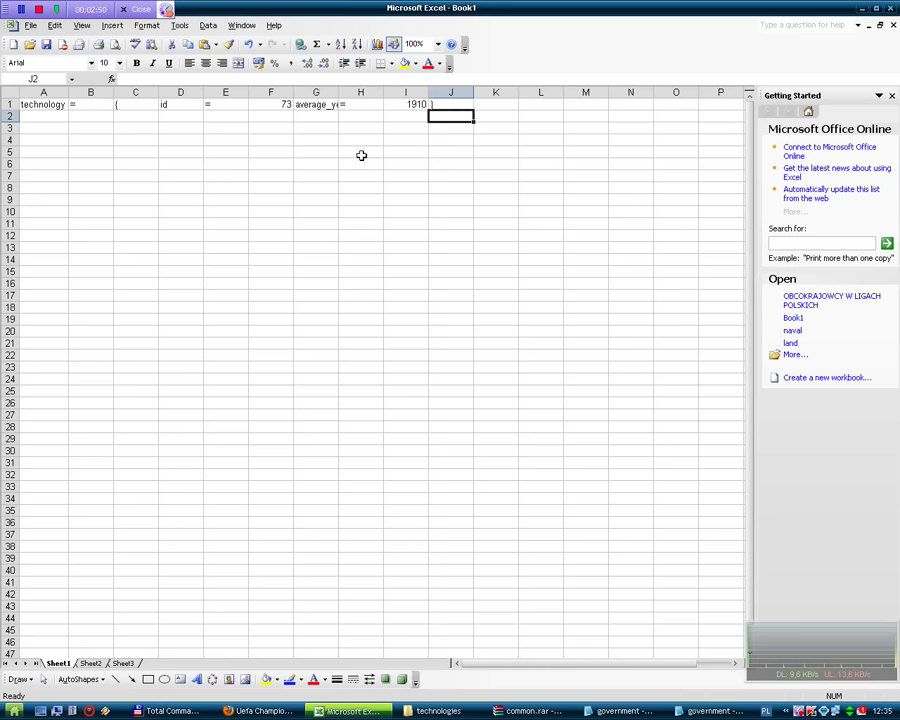
# Select the range A1:E270 and fill the first row's entries down through all its rows.
pyautogui.click(61, 215)
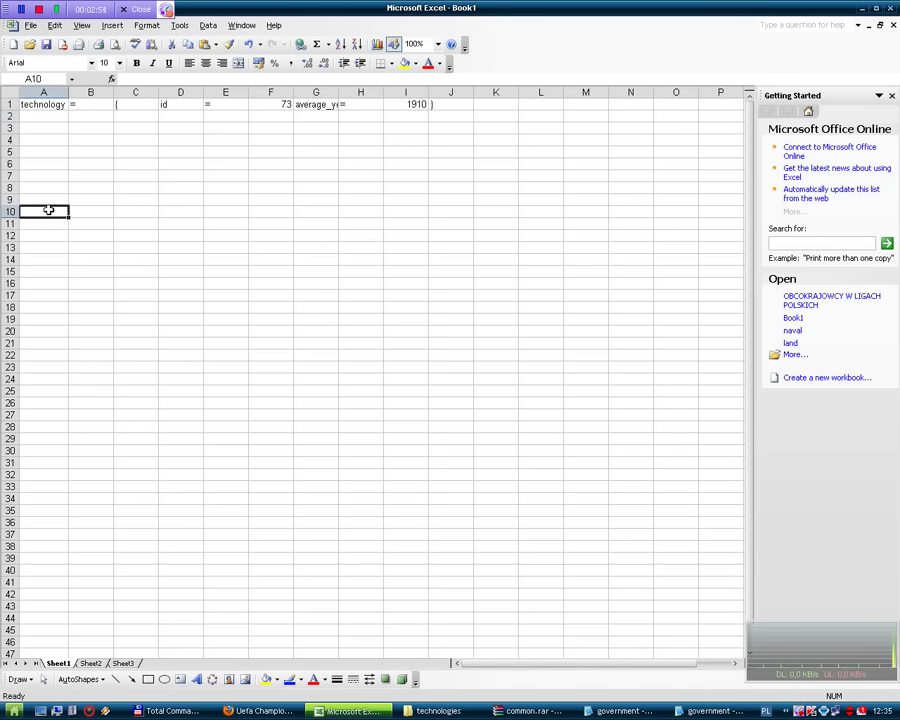
pyautogui.moveTo(46, 104); pyautogui.dragTo(236, 107)
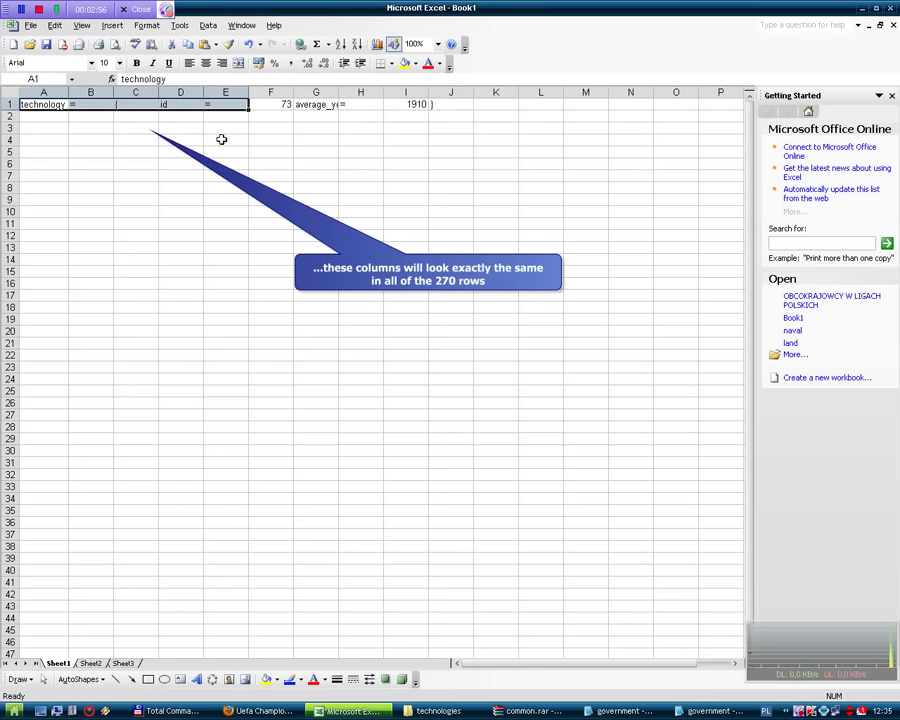
pyautogui.click(155, 178)
pyautogui.click(45, 77)
pyautogui.write('a1:e2')
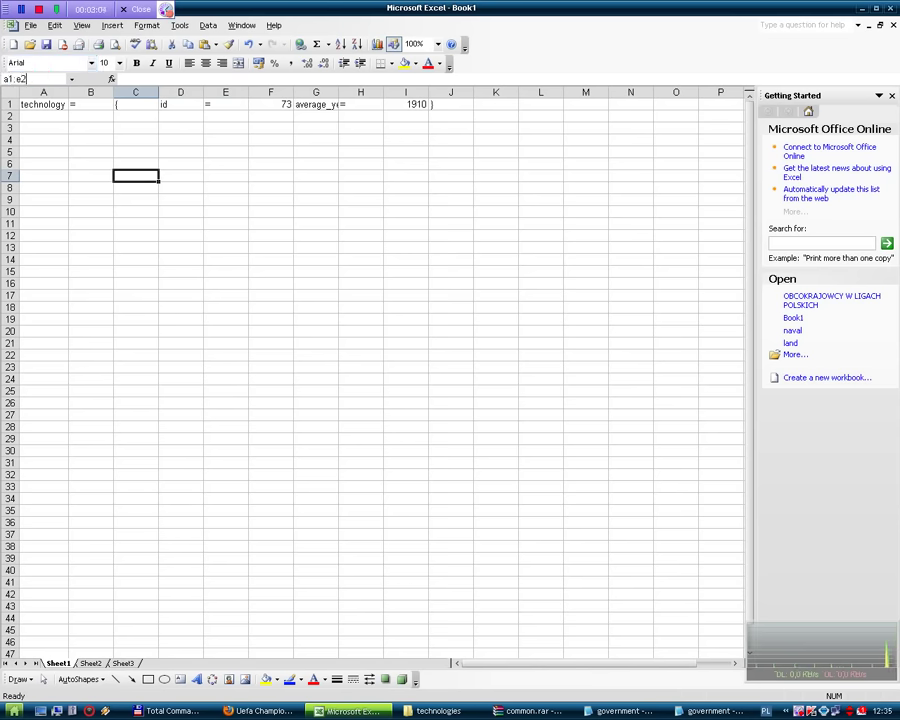
pyautogui.write('70')
pyautogui.press('Return')
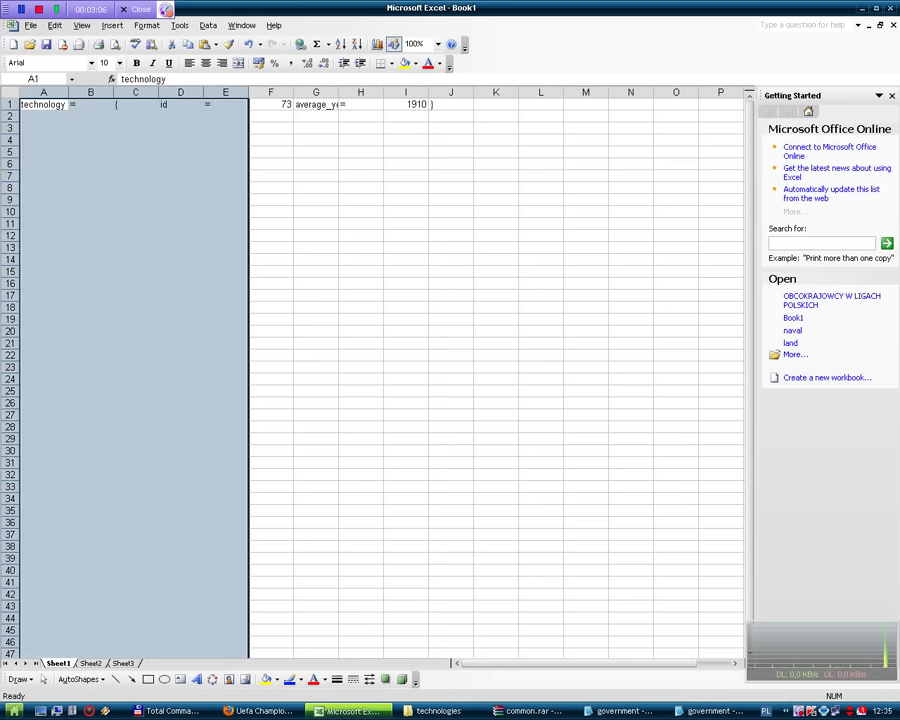
pyautogui.click(54, 25)
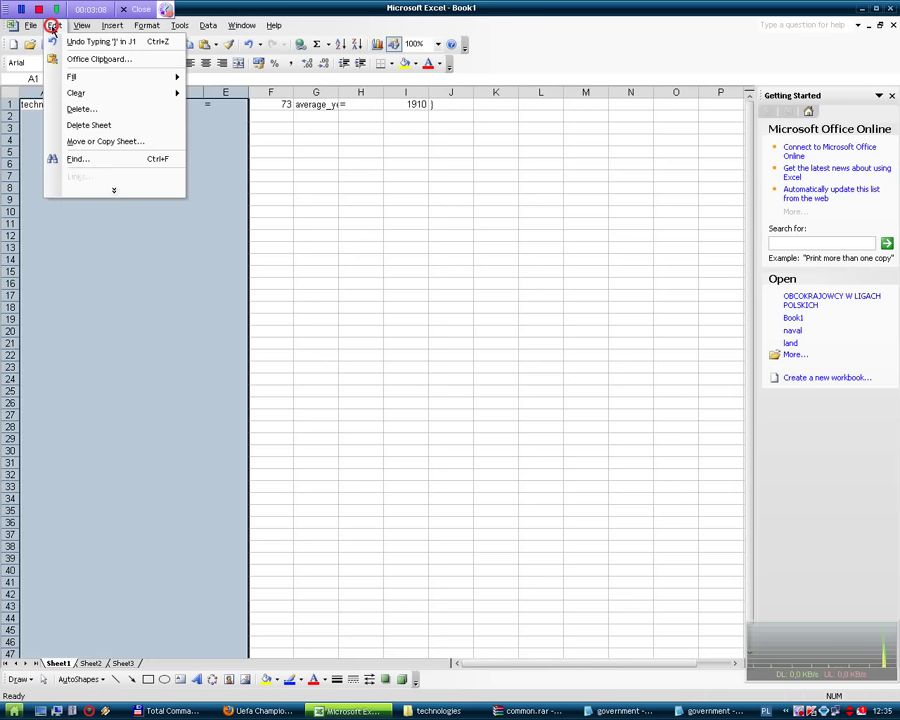
pyautogui.moveTo(133, 77)
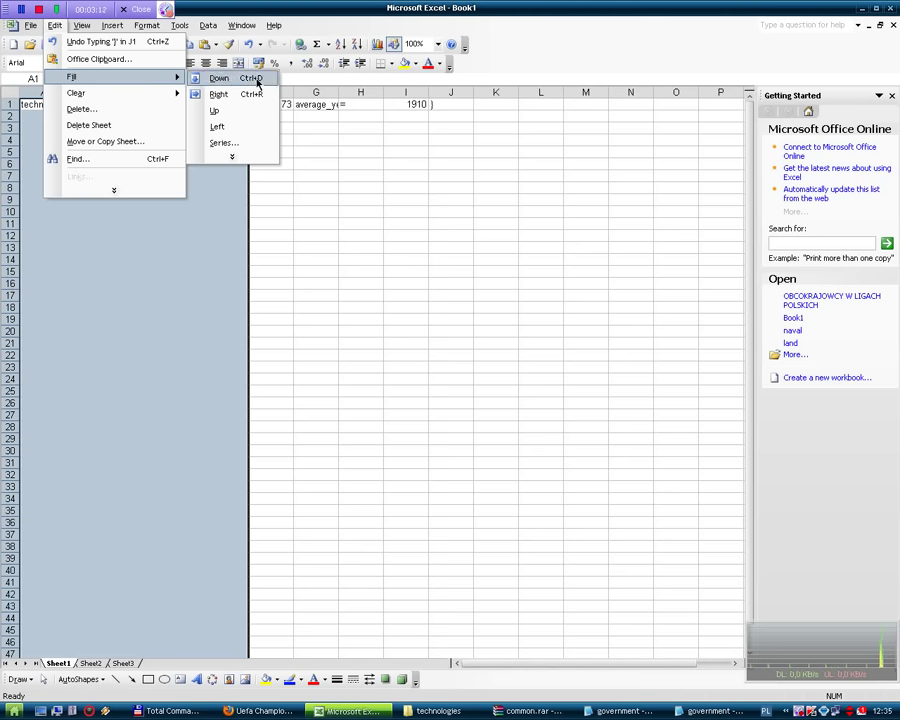
pyautogui.click(257, 80)
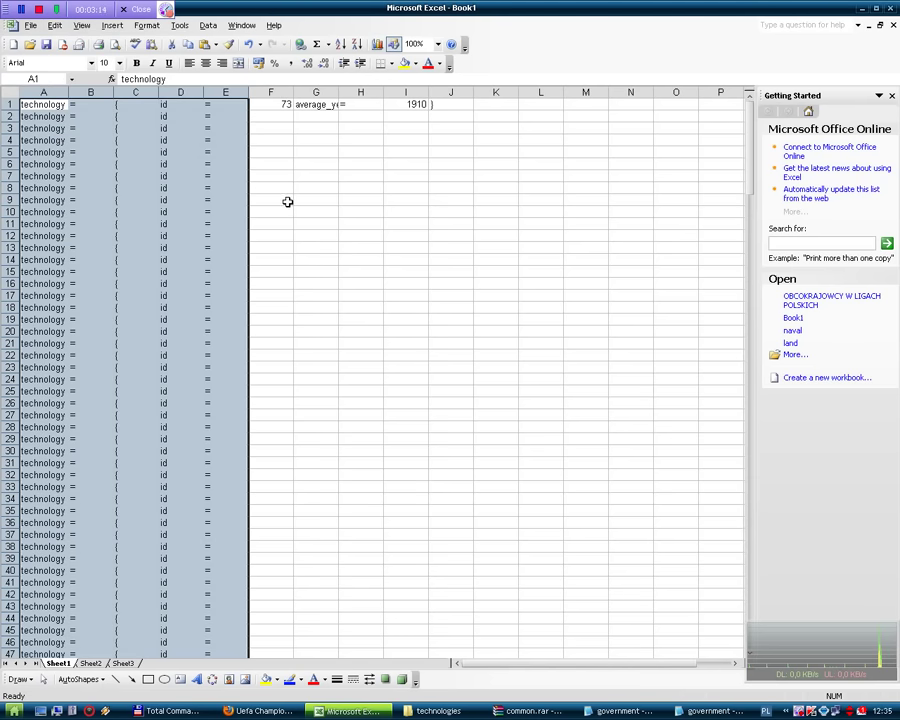
# Select the range G1:H270 and fill 'average_year' and '=' down through all its rows.
pyautogui.moveTo(316, 92); pyautogui.dragTo(372, 93)
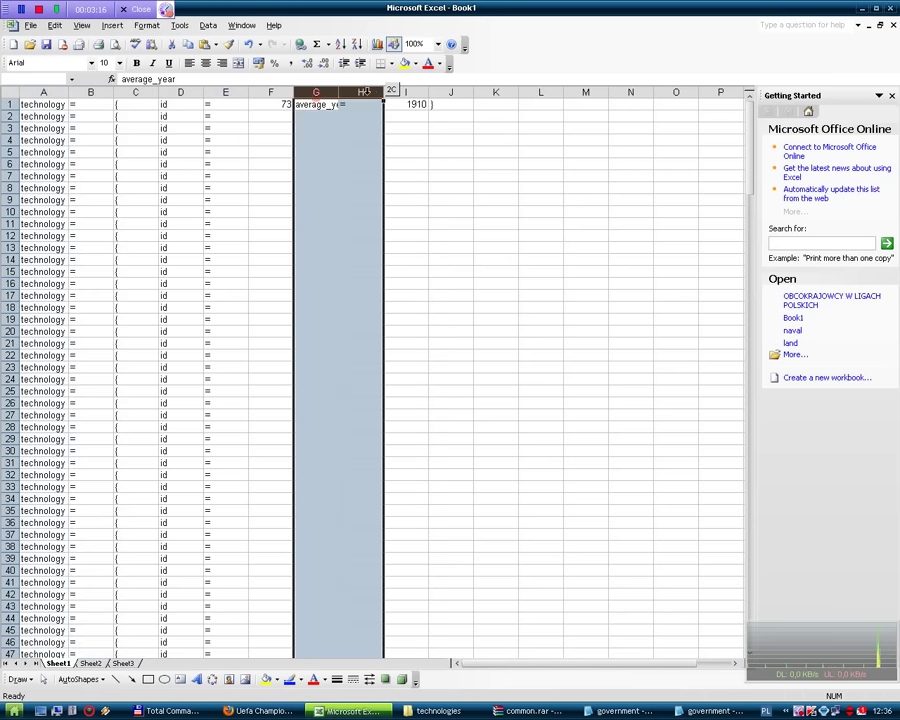
pyautogui.click(450, 104)
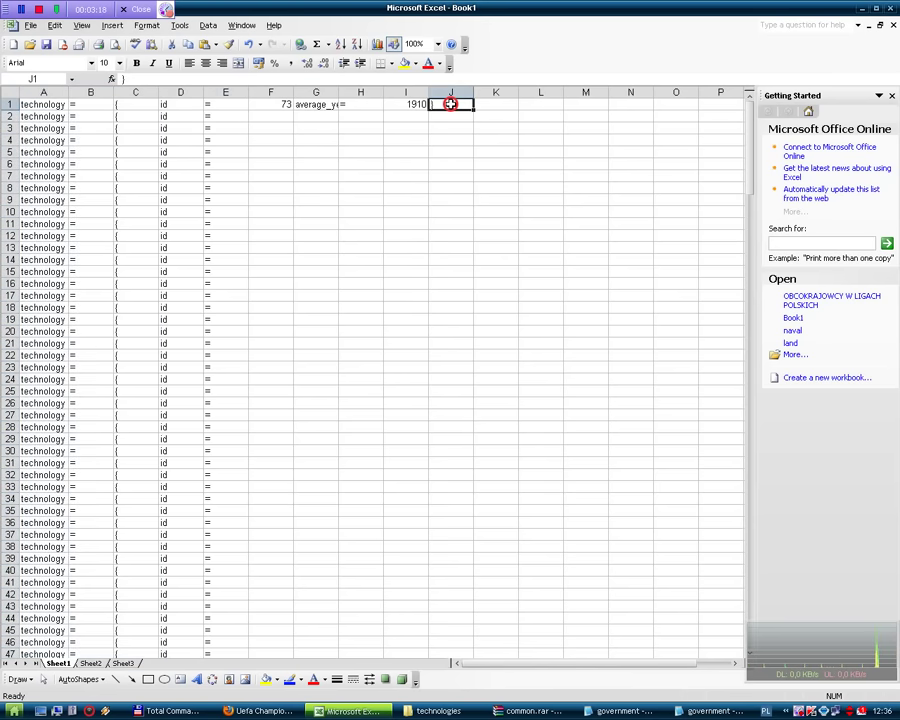
pyautogui.click(39, 77)
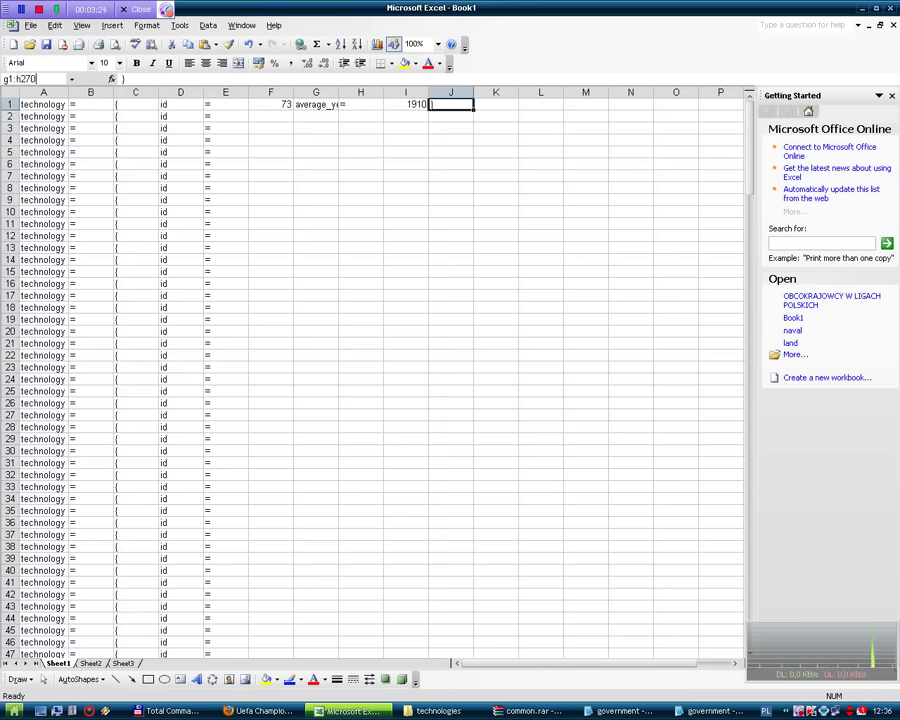
pyautogui.write('g1:h270')
pyautogui.press('Return')
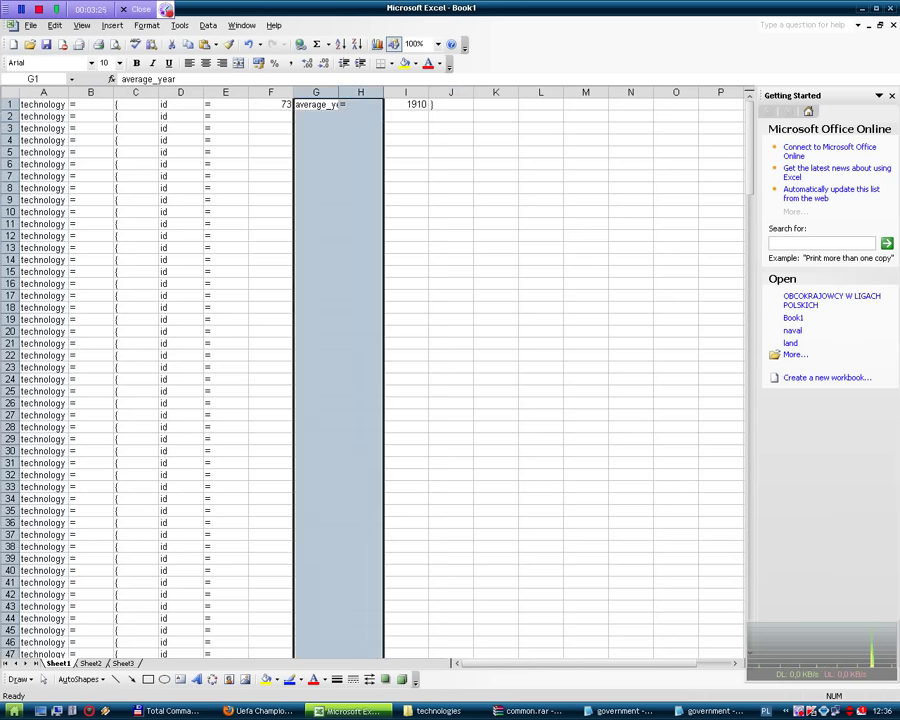
pyautogui.click(55, 25)
pyautogui.moveTo(150, 76)
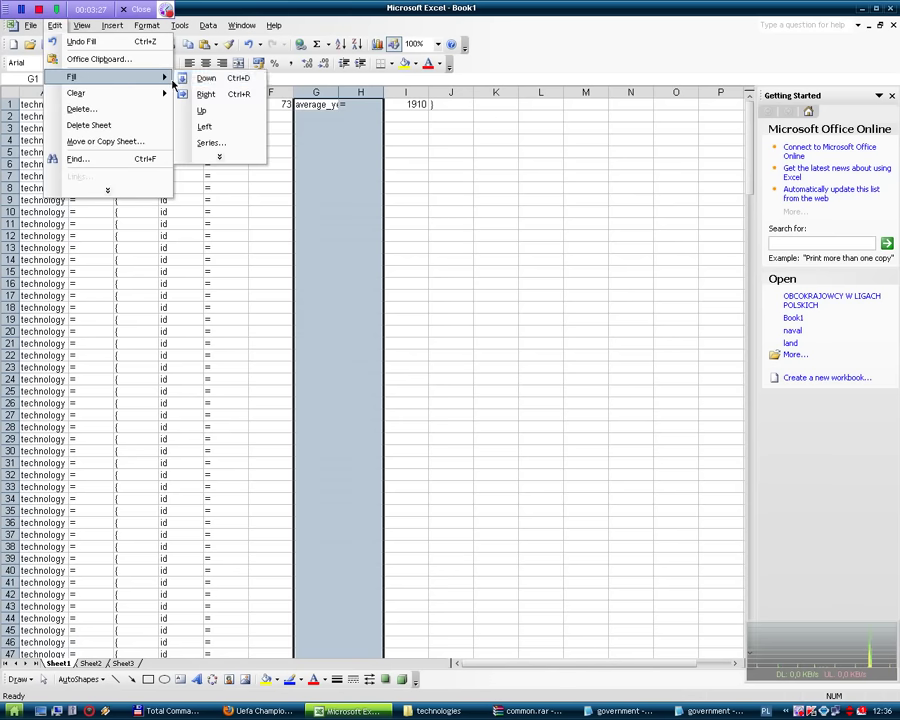
pyautogui.click(238, 77)
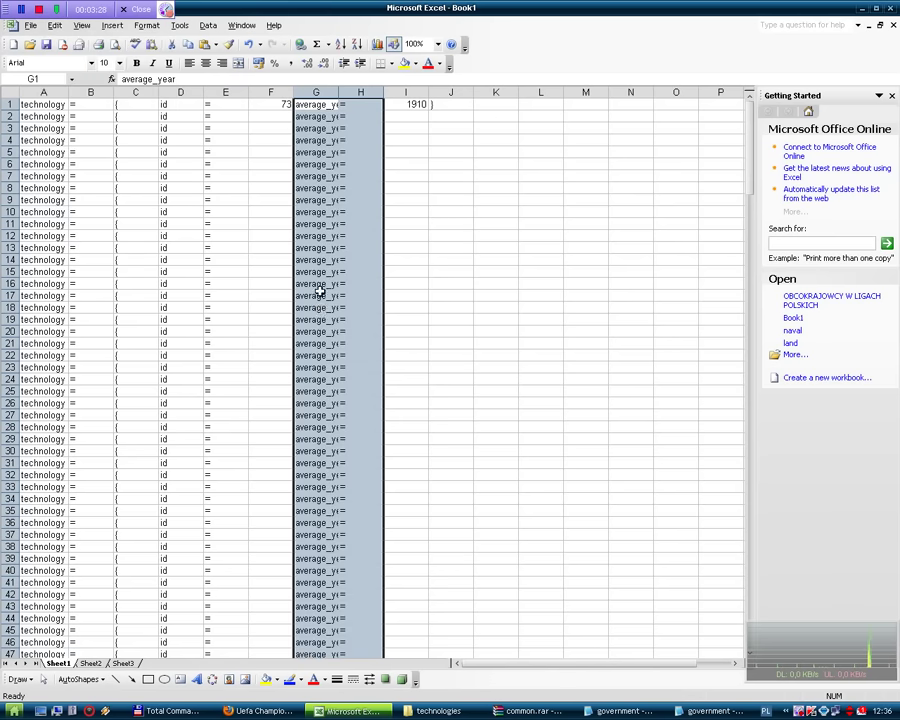
# Fill the closing curly brace from cell J1 down column J for all 270 rows.
pyautogui.click(44, 79)
pyautogui.press('BackSpace')
pyautogui.press('Return')
pyautogui.write(')')
pyautogui.hotkey('ctrl', 'Return')
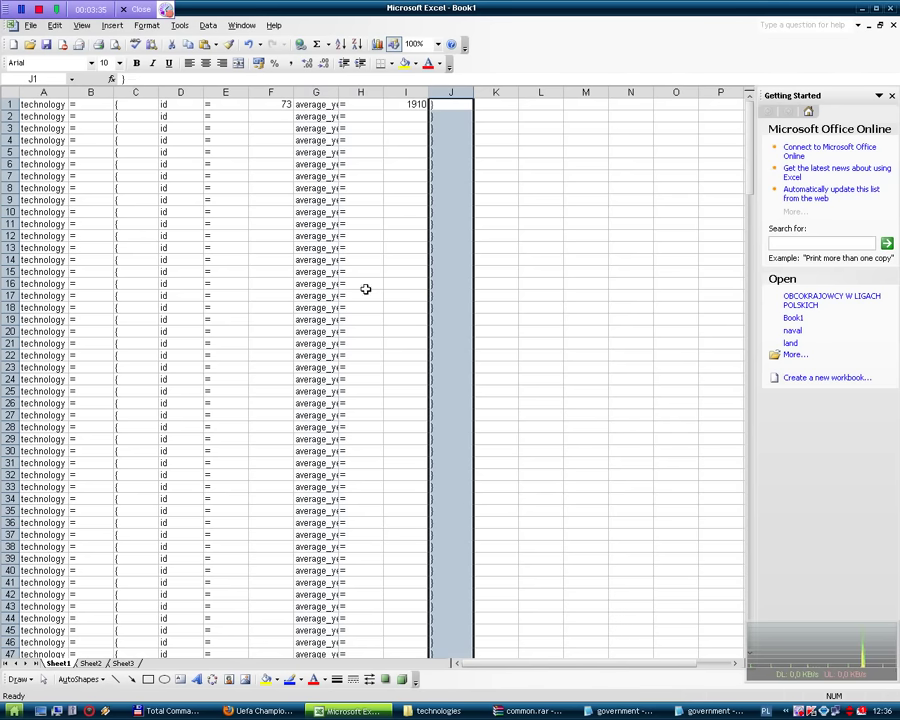
# Fill the level numbers in F1:F270 as a linear column series starting at 73 with a step value of 1.
pyautogui.click(266, 113)
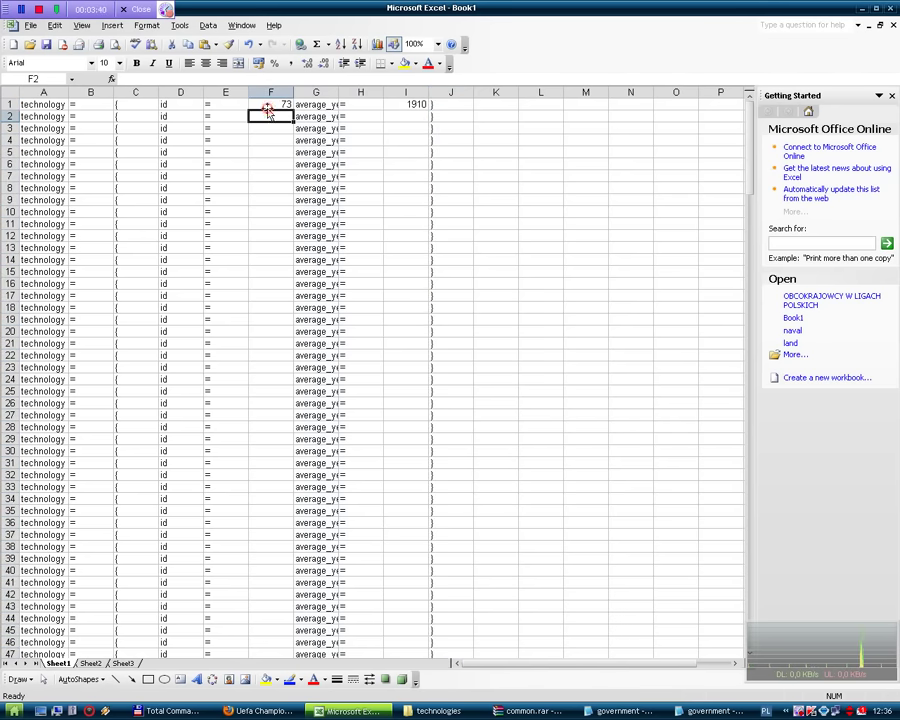
pyautogui.click(265, 104)
pyautogui.click(47, 77)
pyautogui.write('f1')
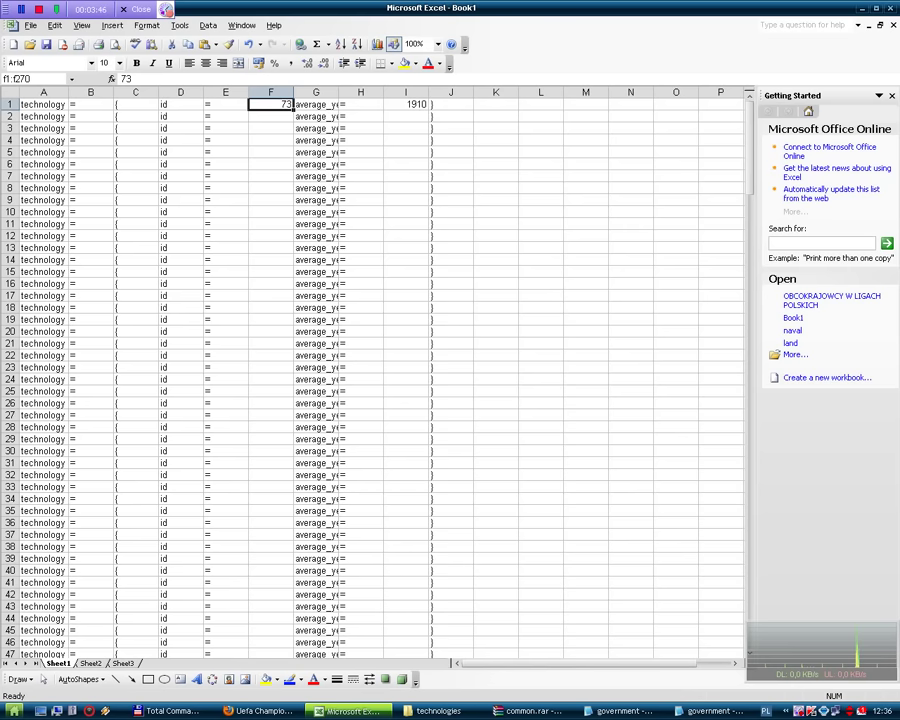
pyautogui.write(':f270')
pyautogui.press('Return')
pyautogui.click(55, 25)
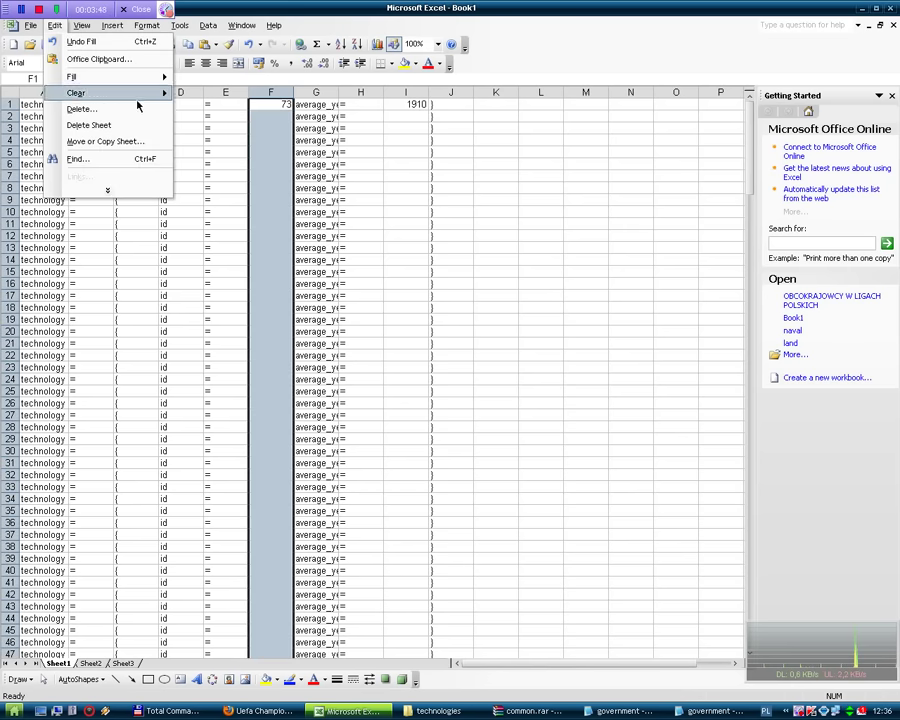
pyautogui.moveTo(150, 76)
pyautogui.click(230, 147)
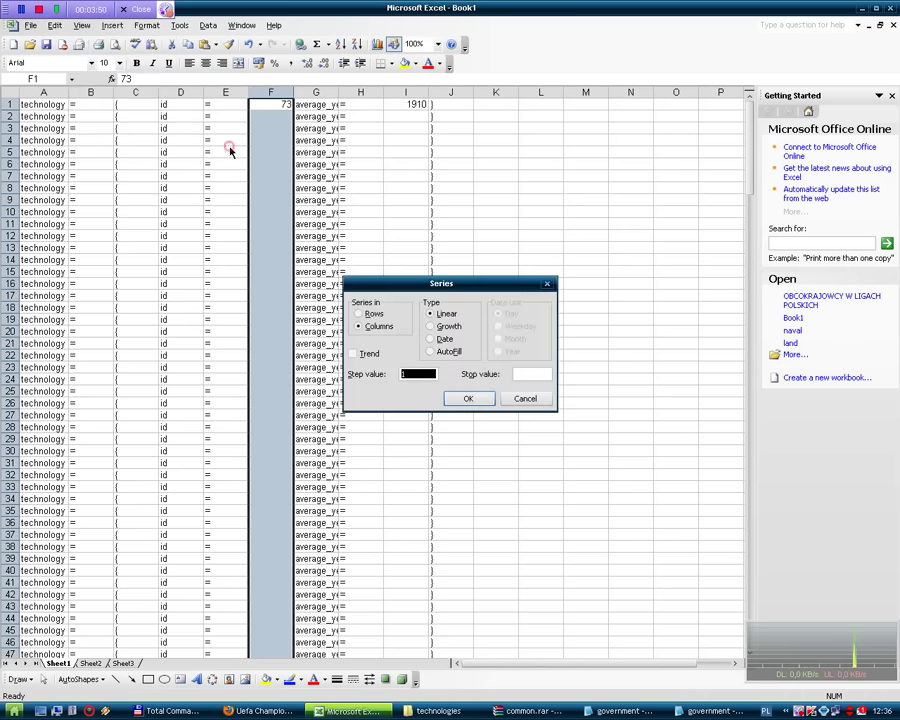
pyautogui.click(410, 373)
pyautogui.click(402, 373)
pyautogui.click(477, 398)
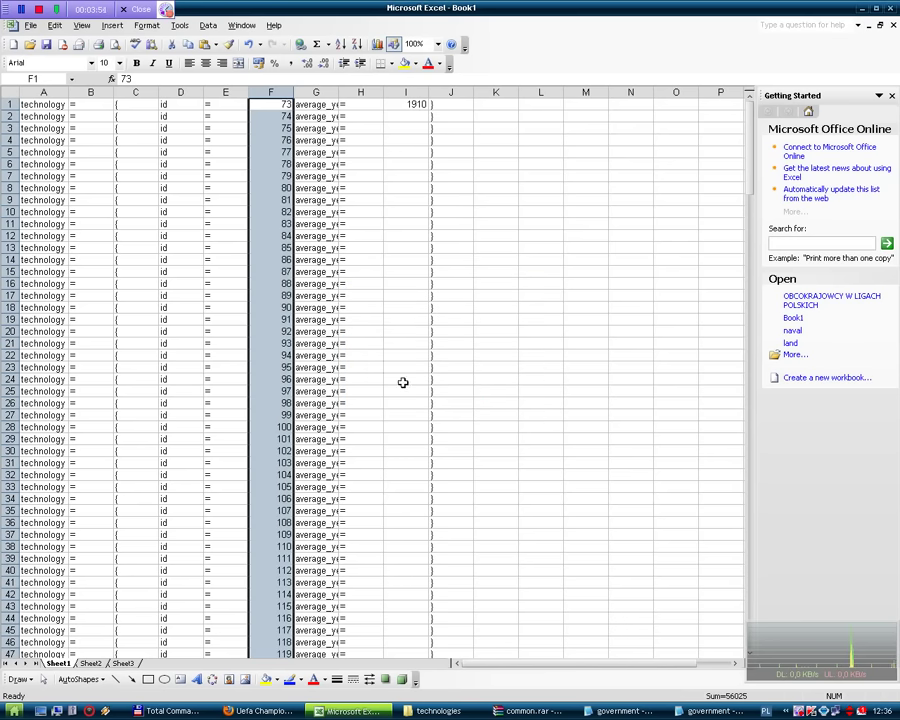
# Fill the years from cell I1 down column I as a linear column series with a step value of 30.
pyautogui.click(403, 113)
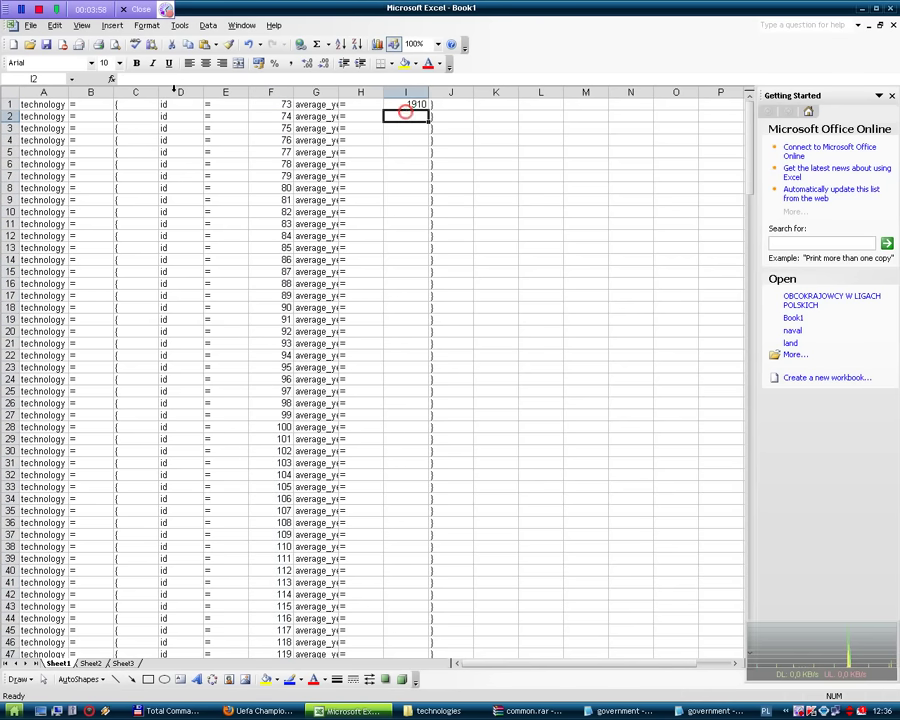
pyautogui.click(45, 78)
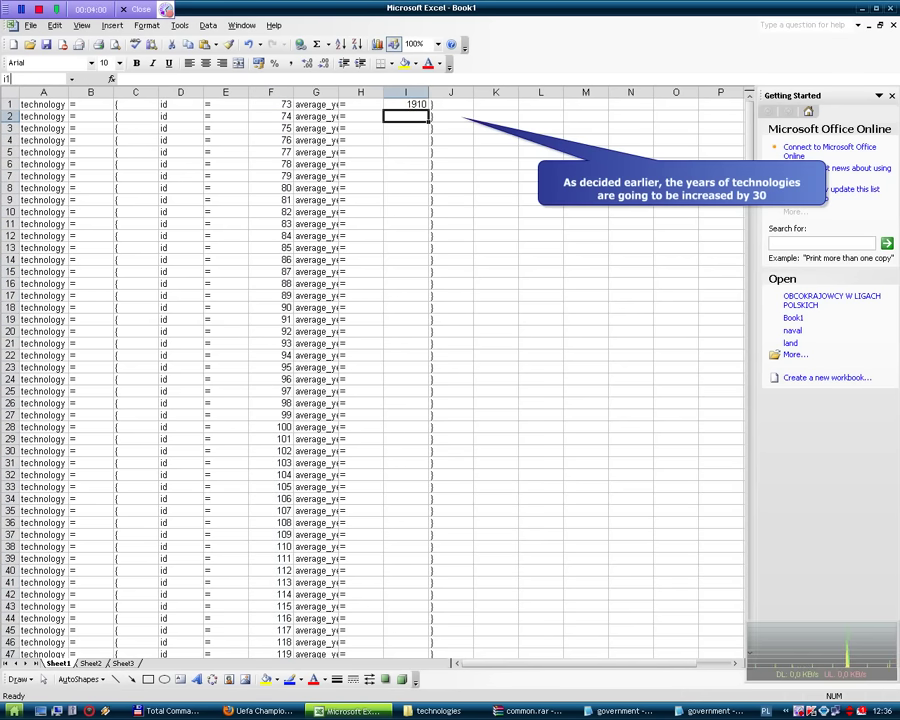
pyautogui.write('00')
pyautogui.press('Return')
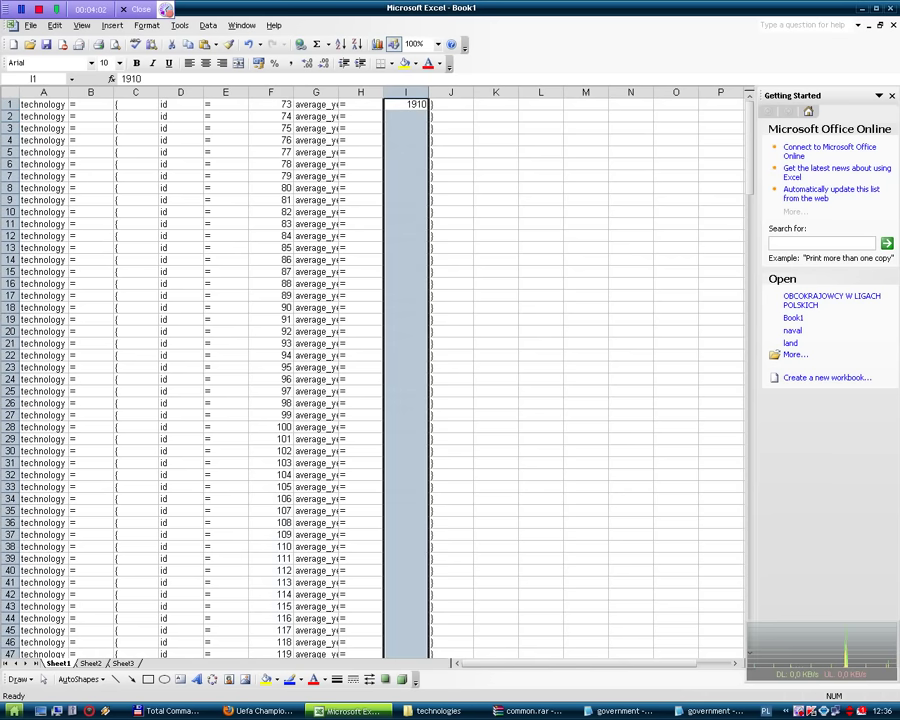
pyautogui.click(81, 25)
pyautogui.moveTo(55, 25)
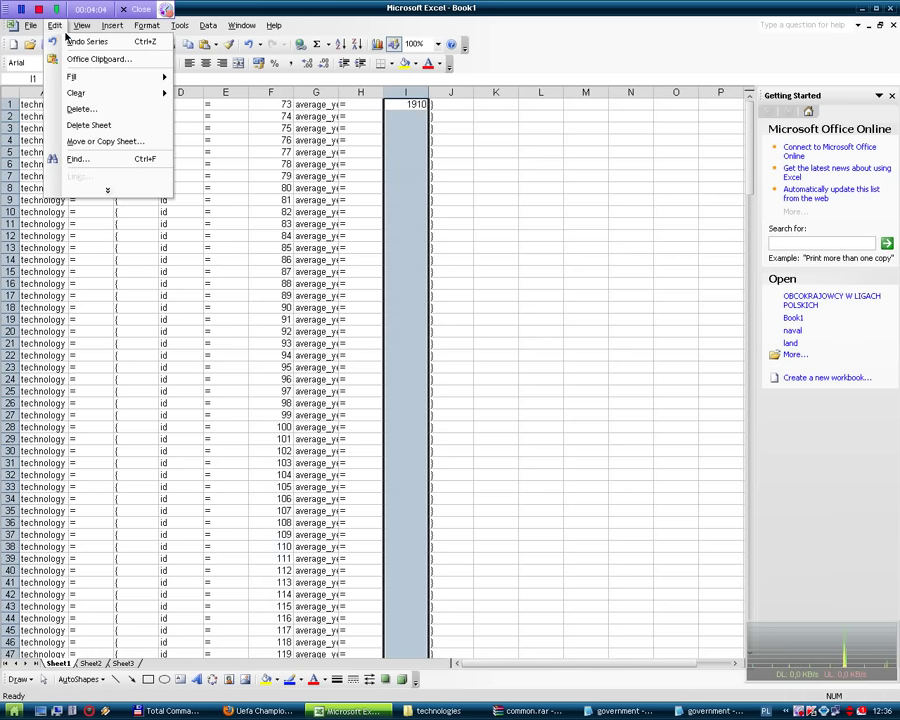
pyautogui.moveTo(107, 80)
pyautogui.click(242, 141)
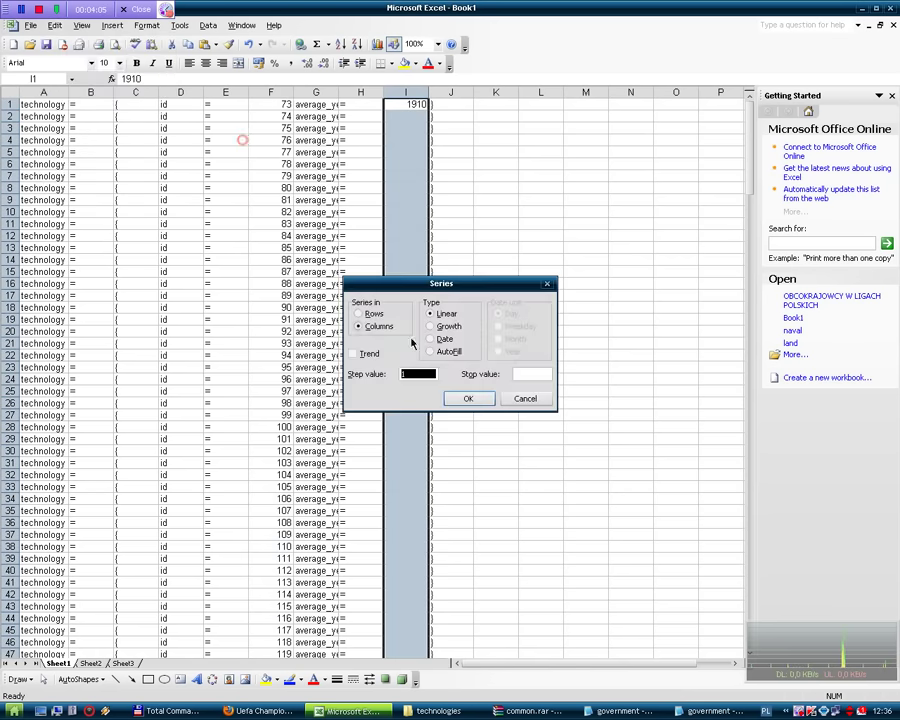
pyautogui.moveTo(432, 374); pyautogui.dragTo(344, 378)
pyautogui.write('30')
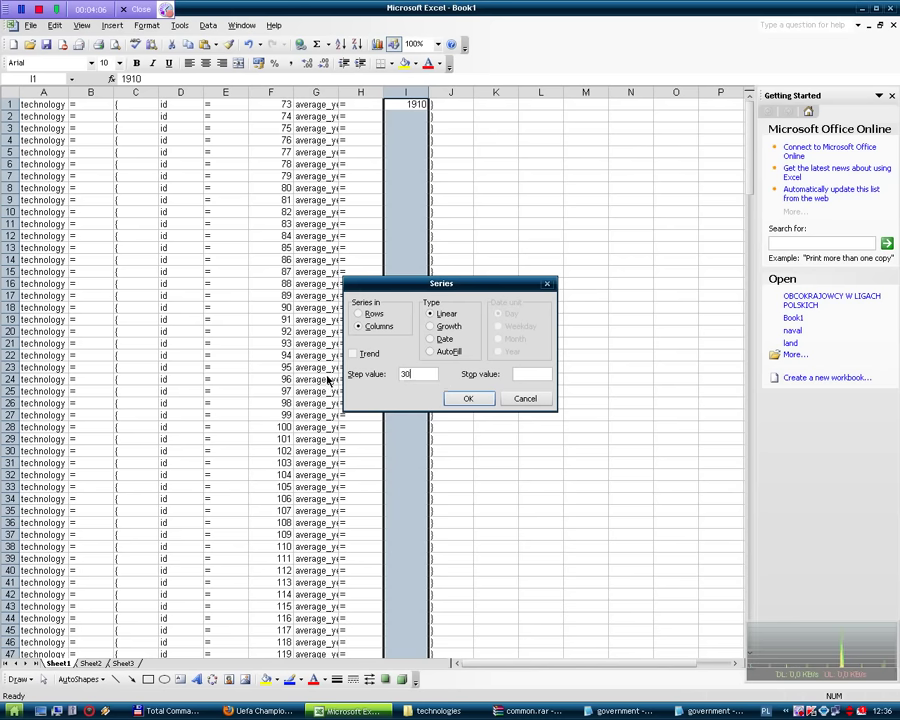
pyautogui.click(469, 399)
pyautogui.click(458, 416)
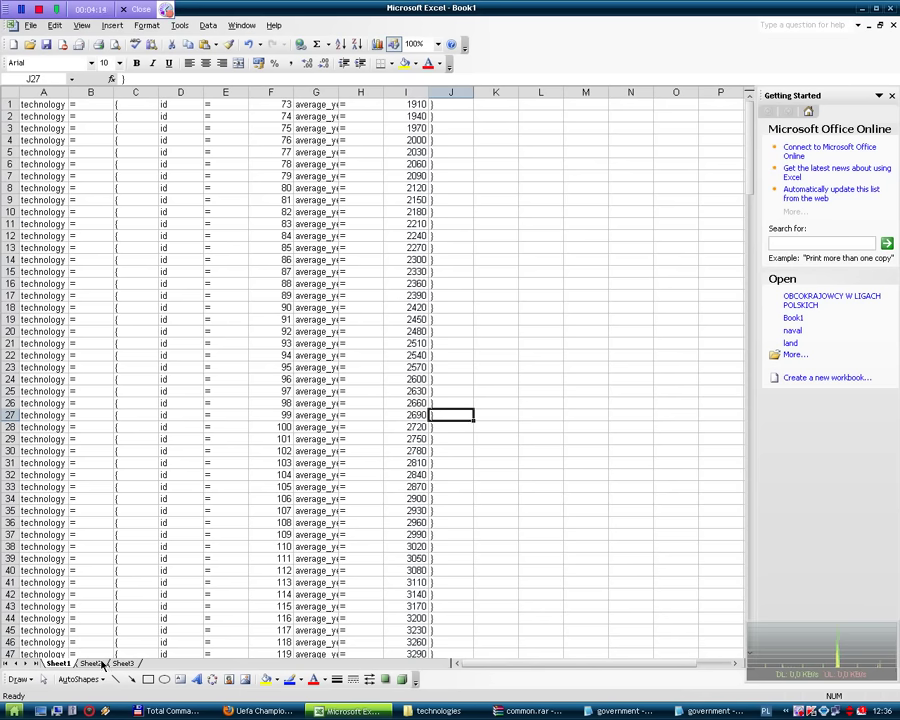
# Save the workbook to the desktop as government in Text (Tab delimited) format, keeping that format despite incompatible features.
pyautogui.click(66, 128)
pyautogui.click(29, 25)
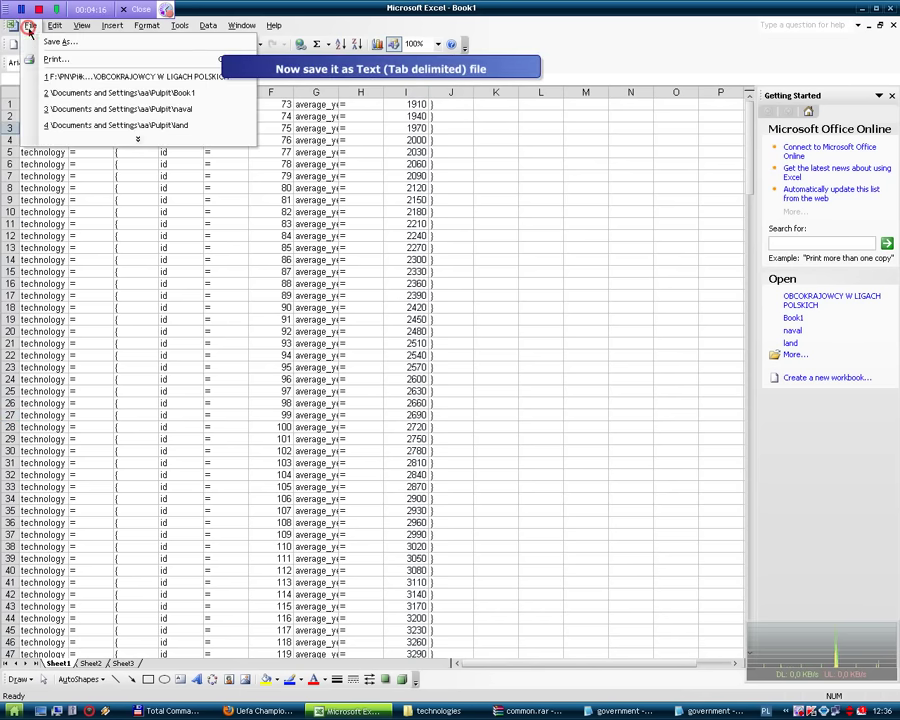
pyautogui.click(60, 41)
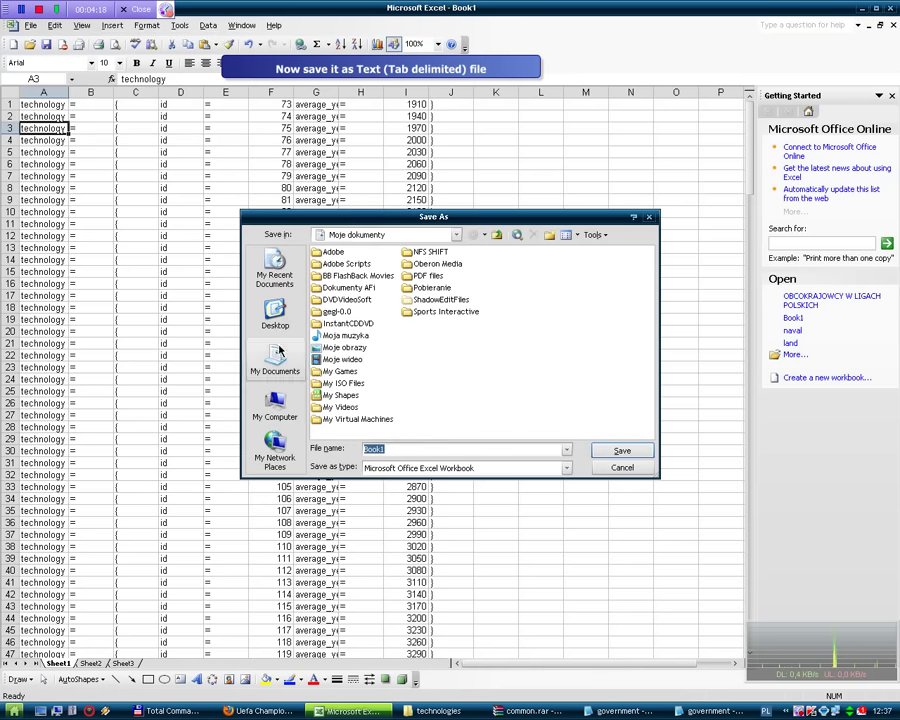
pyautogui.click(275, 312)
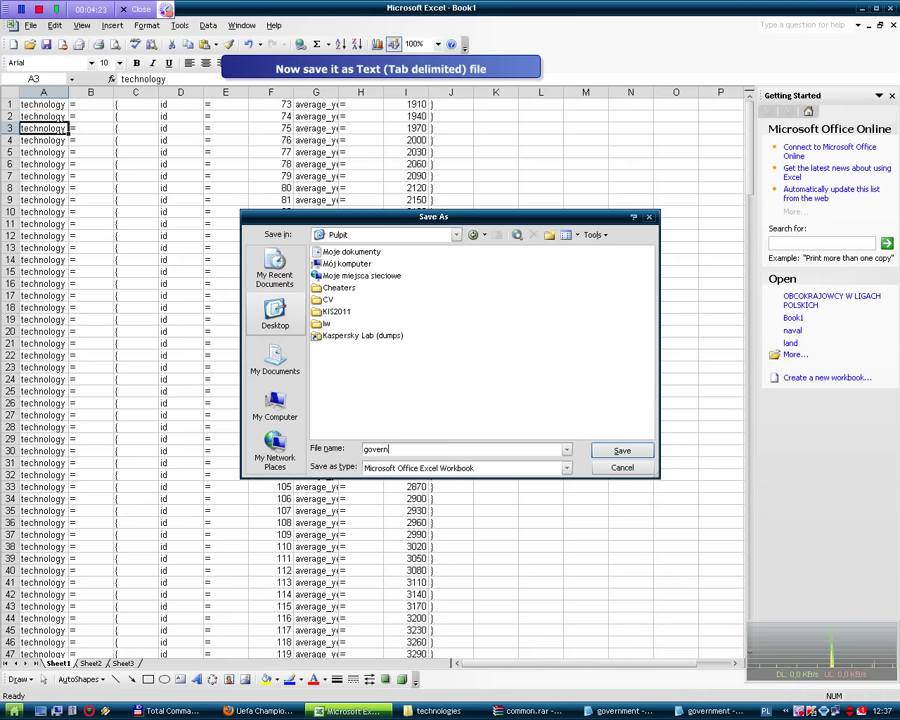
pyautogui.click(566, 468)
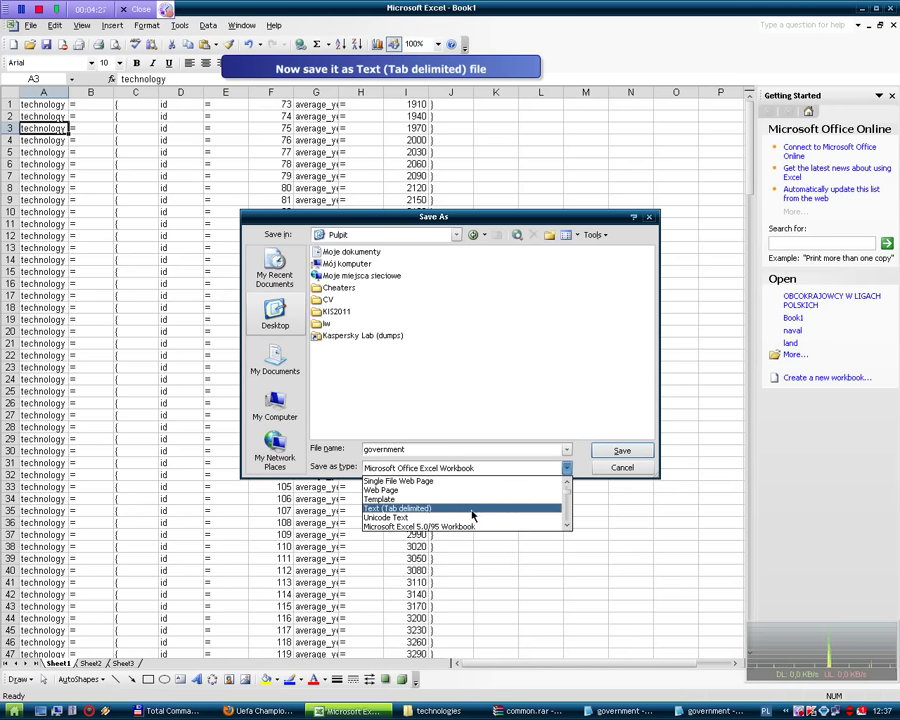
pyautogui.click(413, 508)
pyautogui.click(624, 448)
pyautogui.click(411, 400)
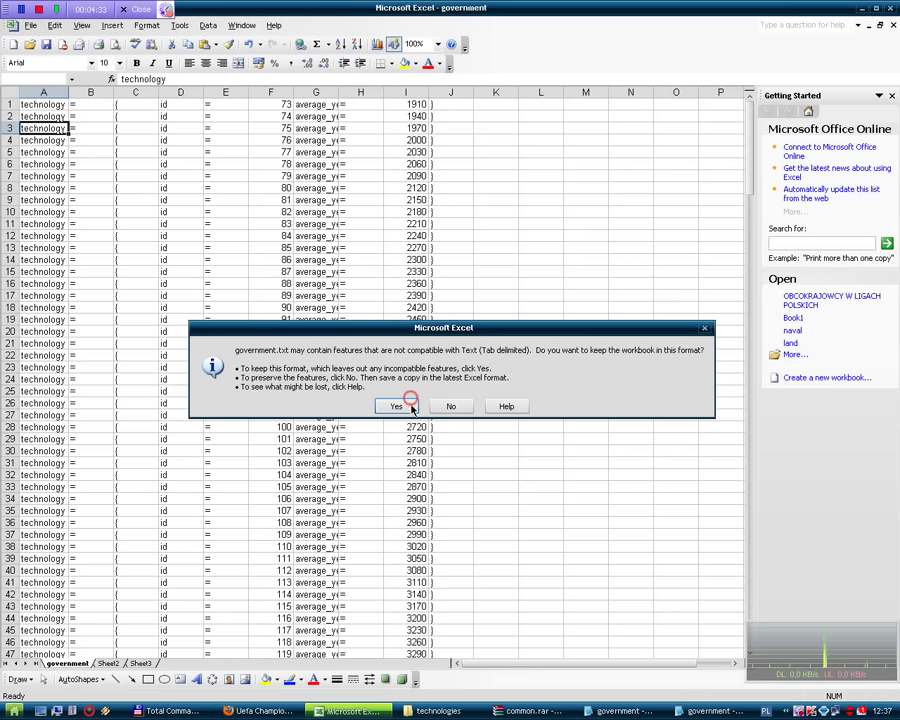
pyautogui.click(416, 407)
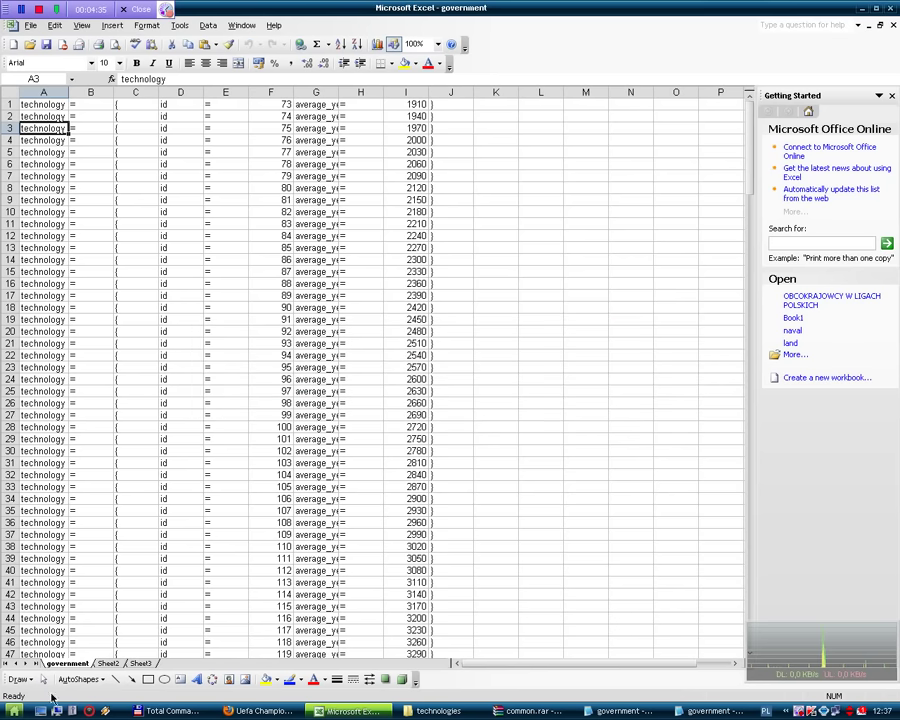
# Open the exported government text file from the desktop in Notepad2 and copy all its technology lines.
pyautogui.click(40, 711)
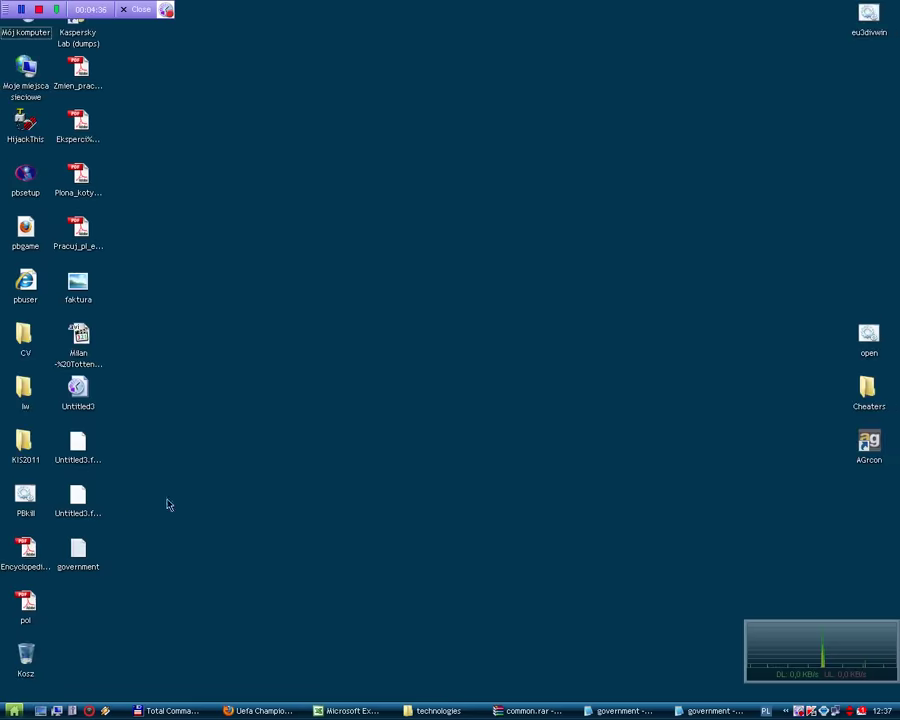
pyautogui.click(80, 552)
pyautogui.doubleClick(80, 552)
pyautogui.moveTo(110, 129); pyautogui.dragTo(265, 360)
pyautogui.click(120, 114)
pyautogui.moveTo(22, 58); pyautogui.dragTo(107, 705)
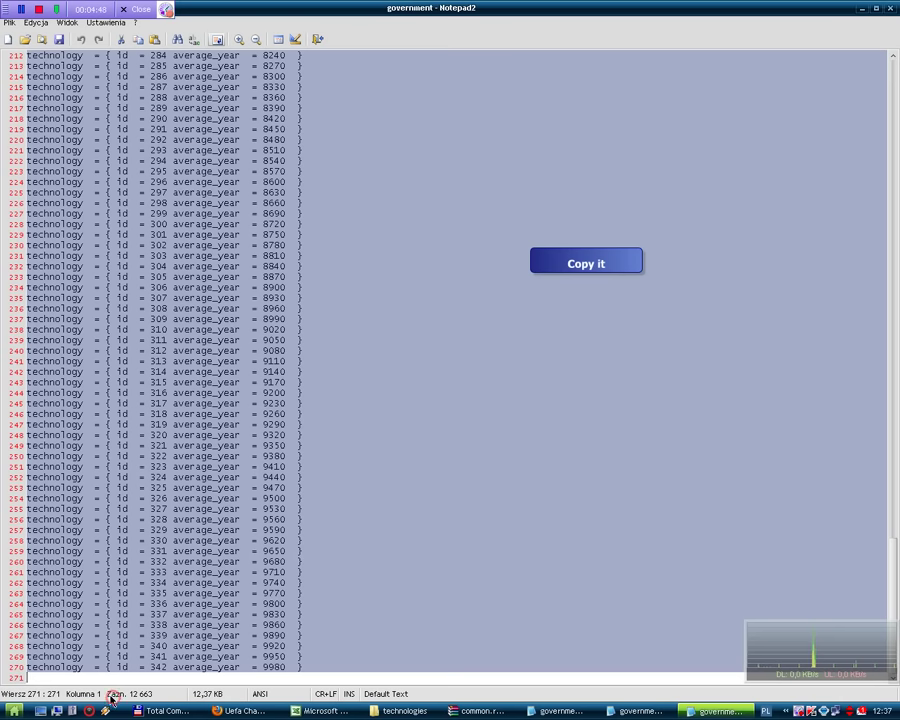
pyautogui.rightClick(68, 550)
pyautogui.click(95, 607)
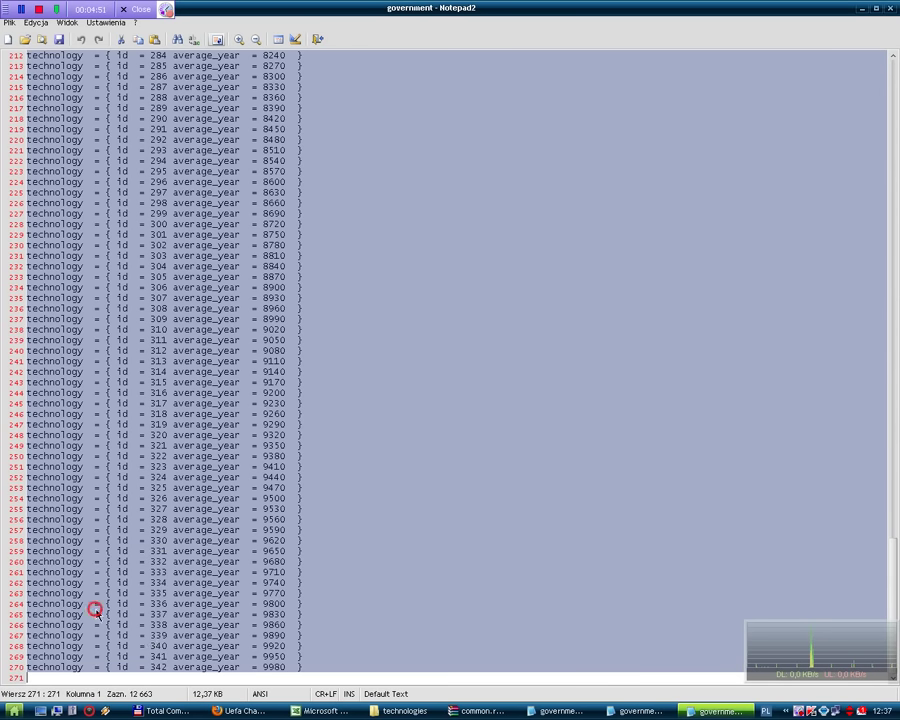
# Paste the copied technology lines into the original government technologies file, directly below the line with id 72.
pyautogui.click(637, 713)
pyautogui.hotkey('ctrl', 'z')
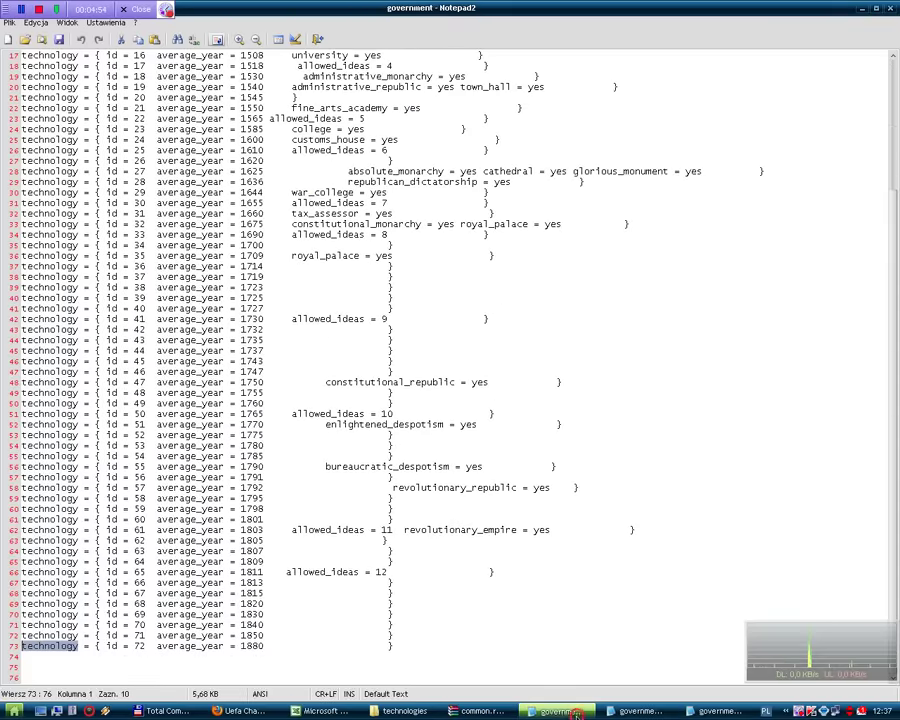
pyautogui.click(34, 662)
pyautogui.click(22, 657)
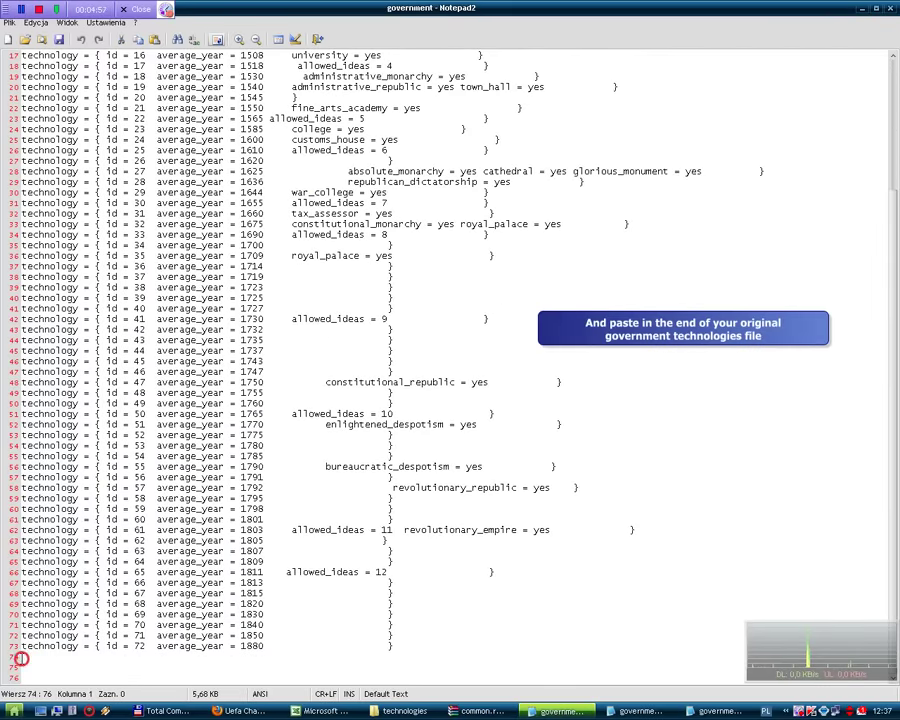
pyautogui.rightClick(24, 656)
pyautogui.click(70, 603)
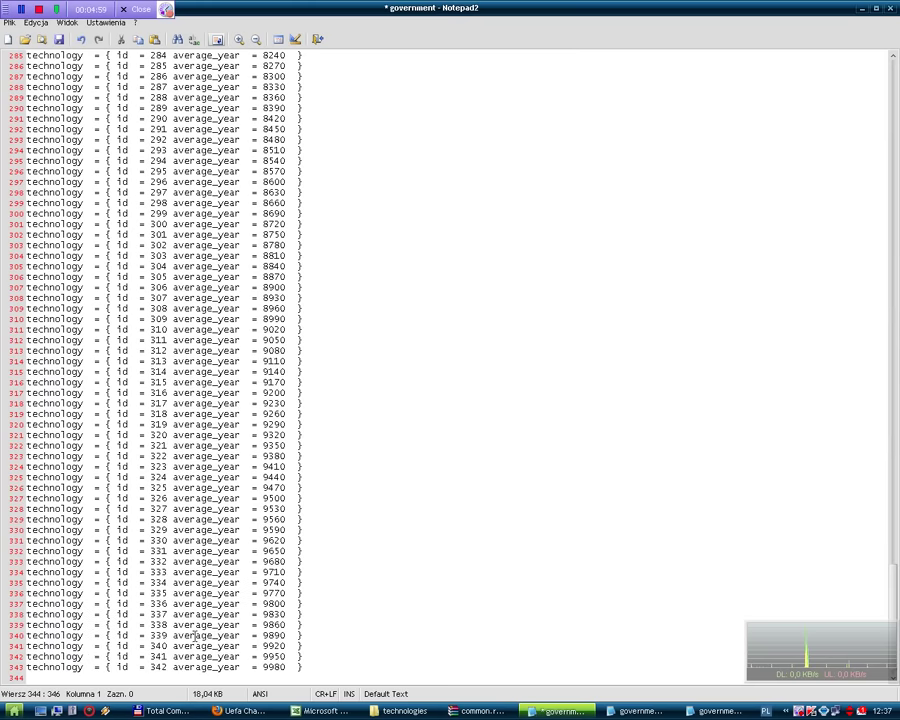
pyautogui.moveTo(897, 612); pyautogui.dragTo(897, 167)
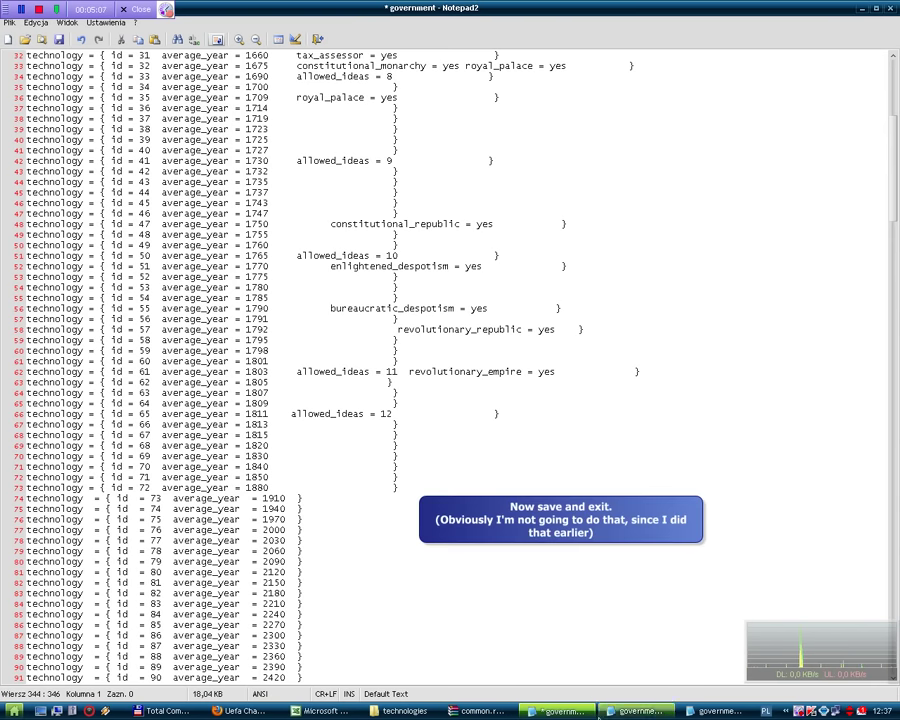
# Close the open government text files without saving the changes, and close the common.rar archive window.
pyautogui.rightClick(681, 710)
pyautogui.rightClick(674, 710)
pyautogui.click(676, 701)
pyautogui.click(455, 394)
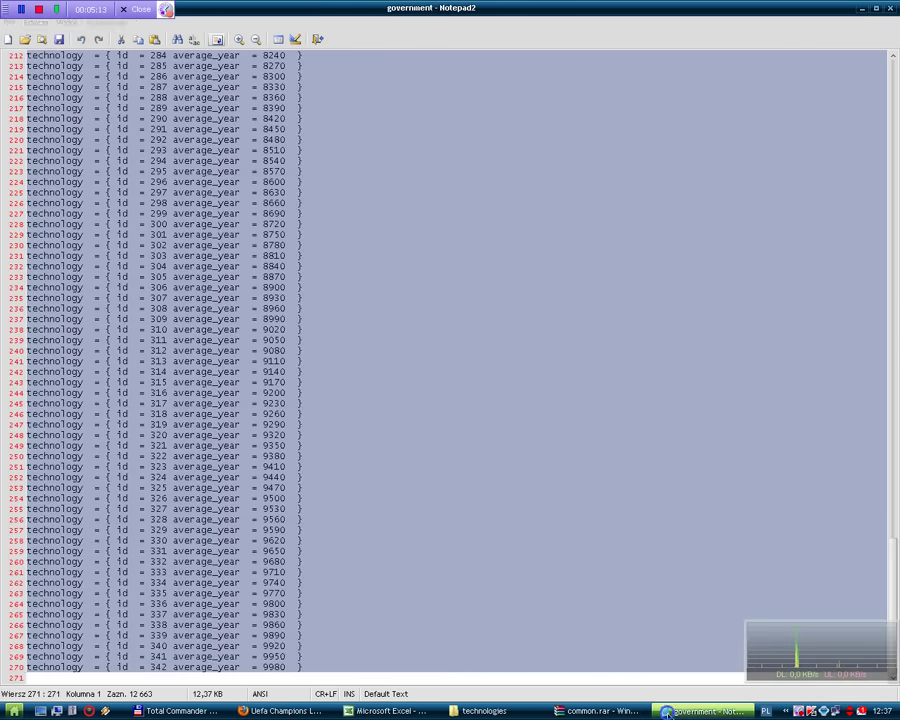
pyautogui.click(683, 711)
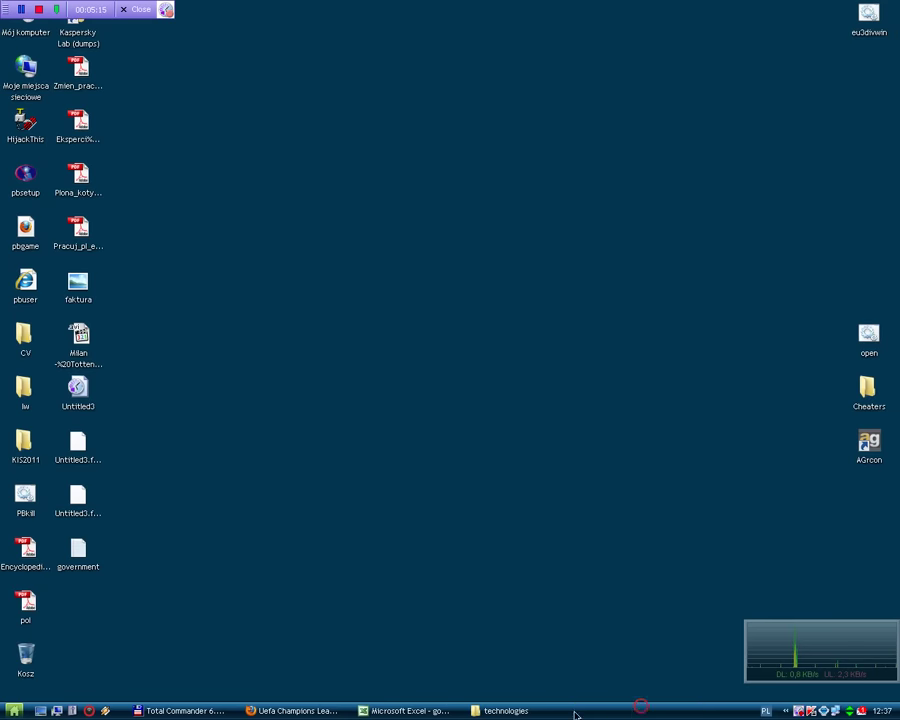
# Open the trade file from the technologies folder and examine the trade_range and trade_efficiency values in its added levels.
pyautogui.click(484, 711)
pyautogui.click(241, 290)
pyautogui.doubleClick(227, 240)
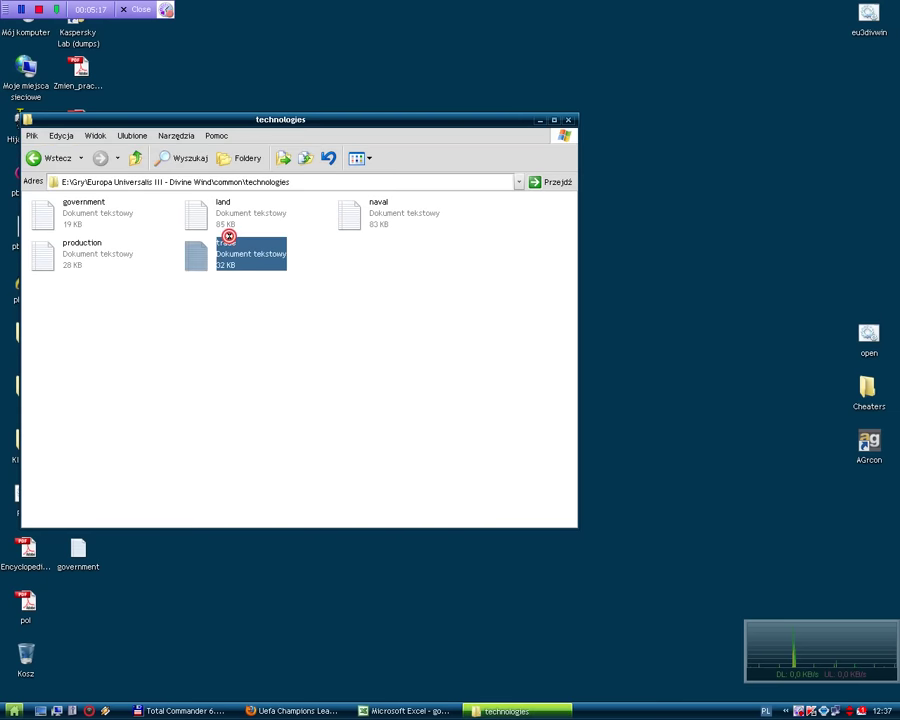
pyautogui.moveTo(894, 150); pyautogui.dragTo(862, 695)
pyautogui.moveTo(536, 531); pyautogui.dragTo(540, 562)
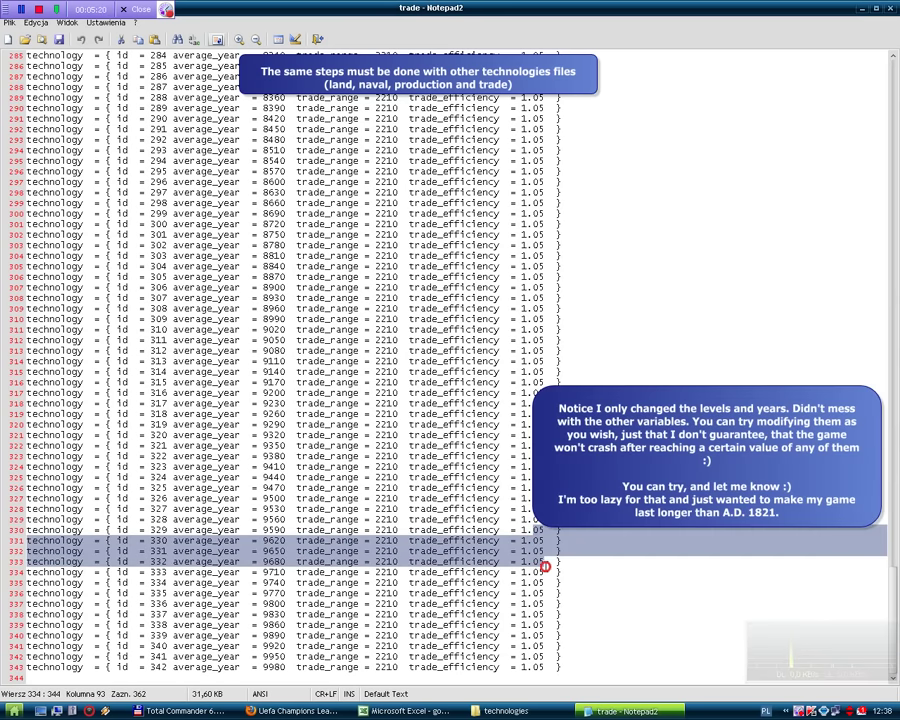
pyautogui.click(536, 575)
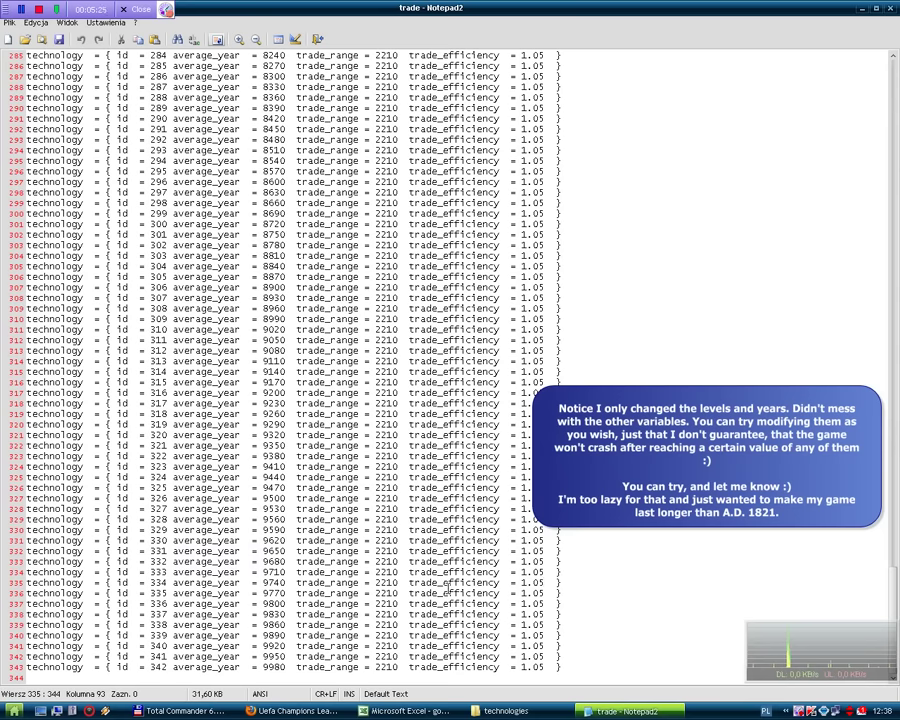
pyautogui.moveTo(374, 486); pyautogui.dragTo(386, 532)
pyautogui.click(392, 540)
pyautogui.moveTo(897, 619); pyautogui.dragTo(865, 204)
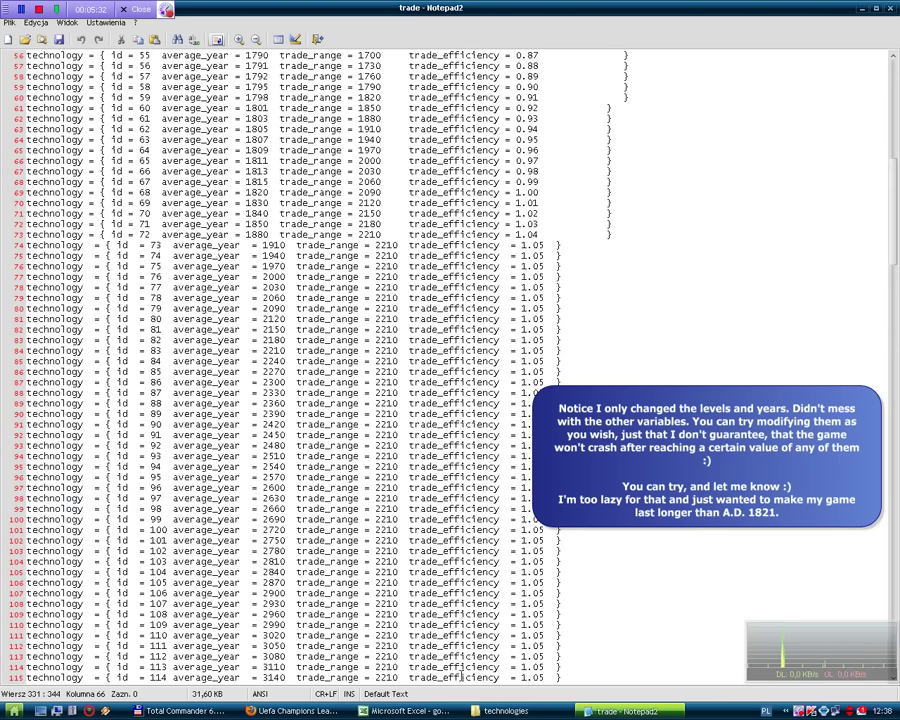
# Open the production file from the technologies folder, examine the production_efficiency values around level 73, and close the file.
pyautogui.click(505, 711)
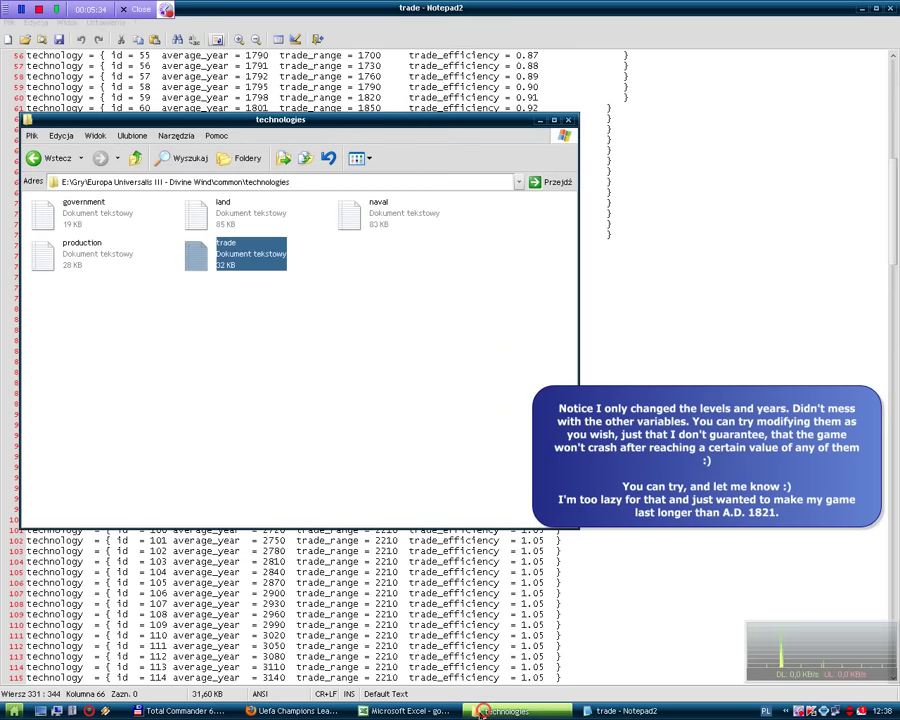
pyautogui.doubleClick(89, 253)
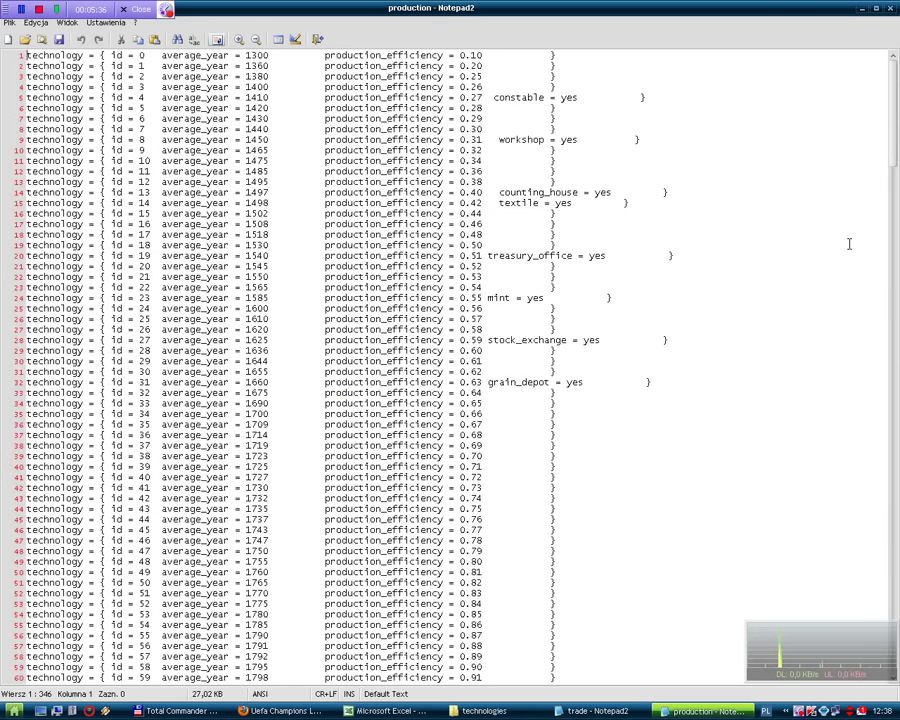
pyautogui.scroll(-20, 897, 133)
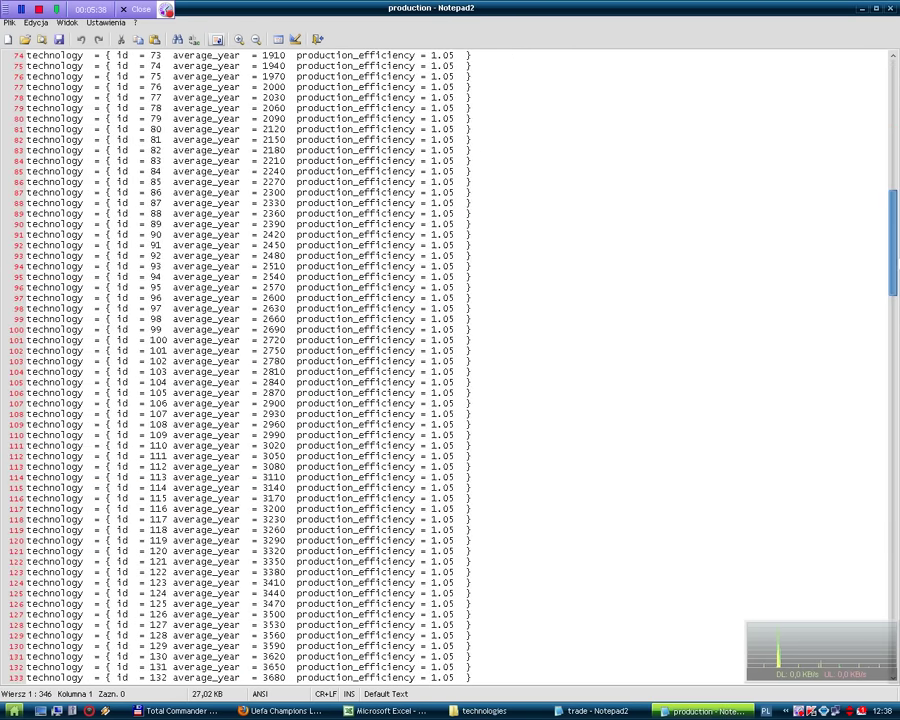
pyautogui.scroll(15, 897, 186)
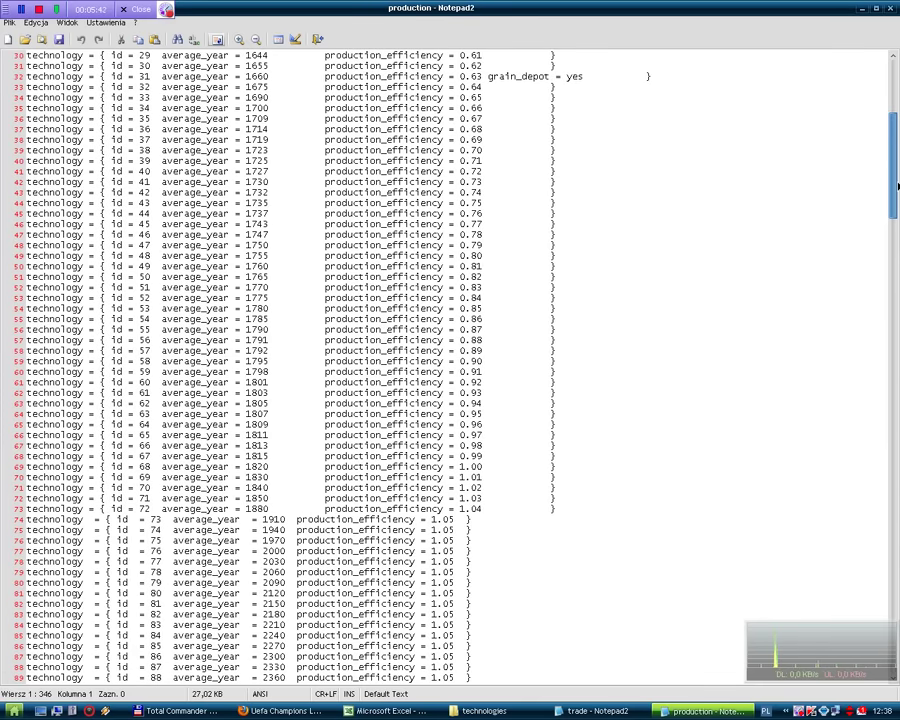
pyautogui.moveTo(897, 186); pyautogui.dragTo(892, 214)
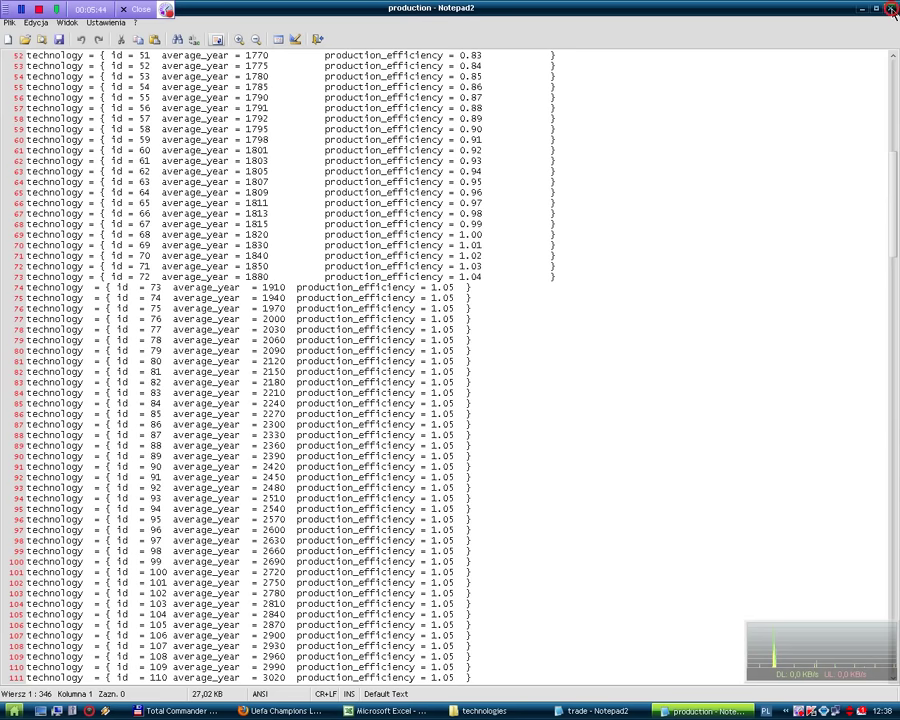
pyautogui.click(893, 10)
# Close the technologies folder, the trade file and the government workbook in Excel.
pyautogui.click(571, 121)
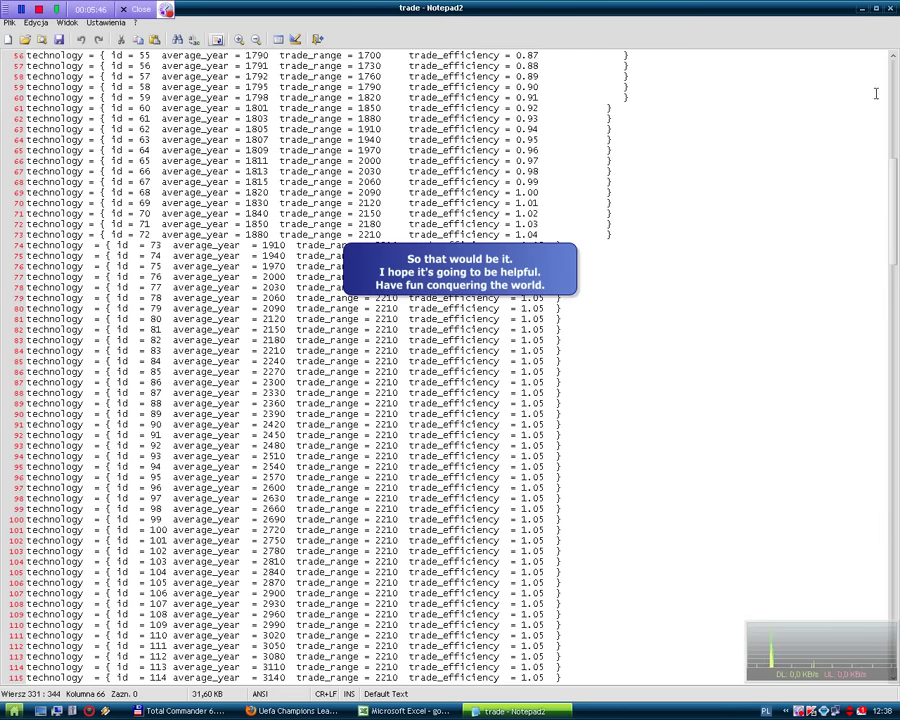
pyautogui.click(889, 9)
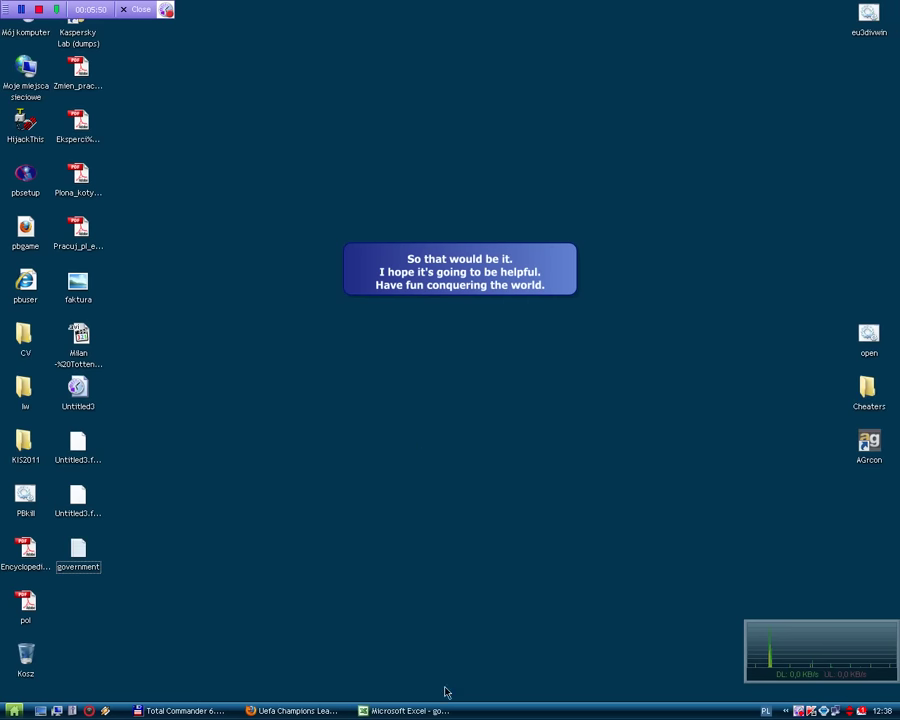
pyautogui.click(423, 711)
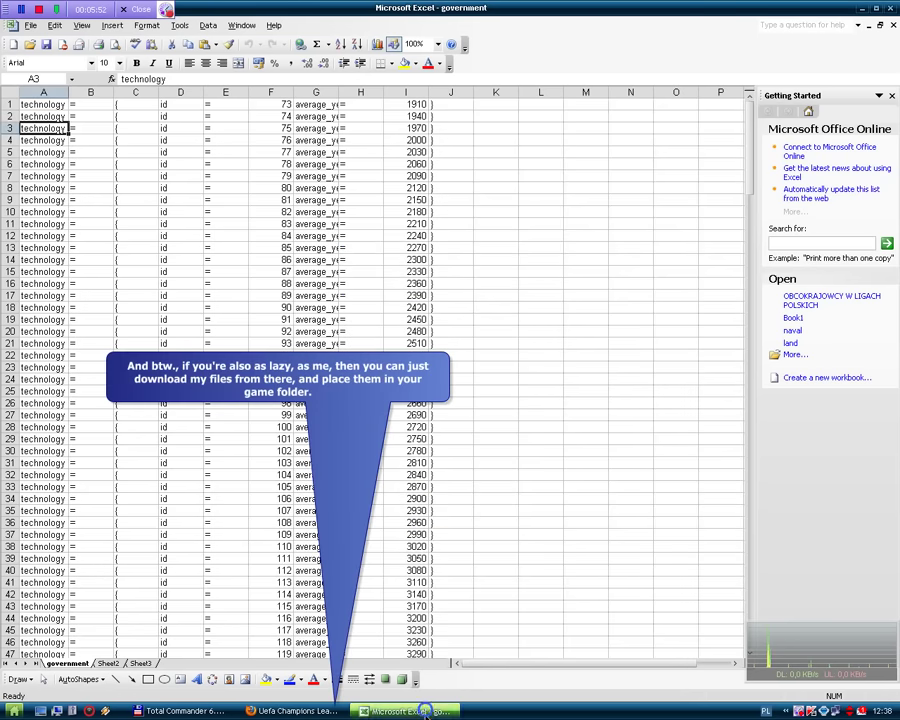
pyautogui.hotkey('alt', 'F4')
pyautogui.click(458, 394)
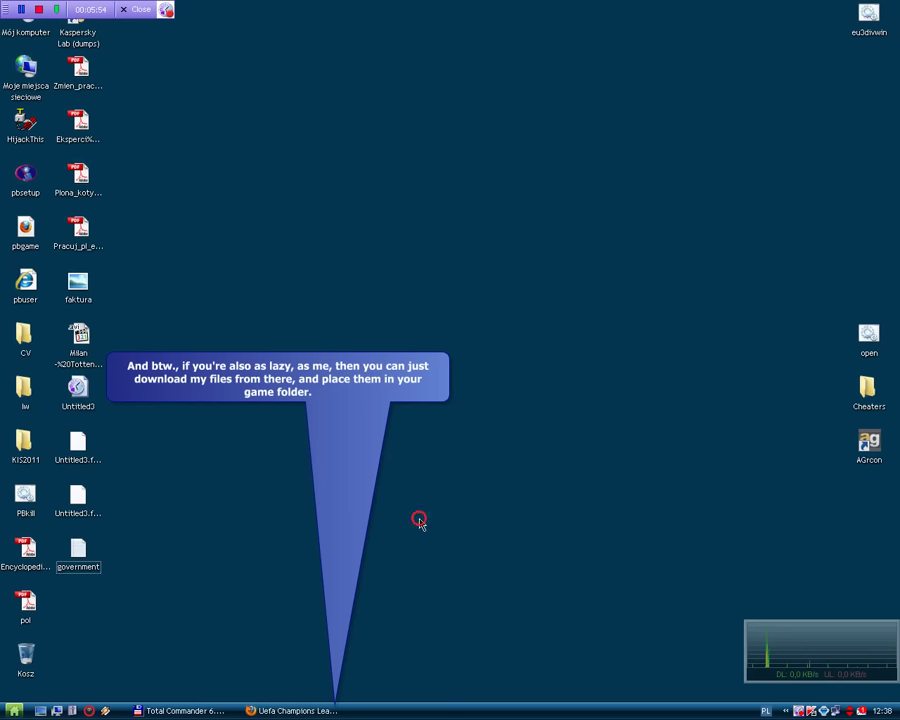